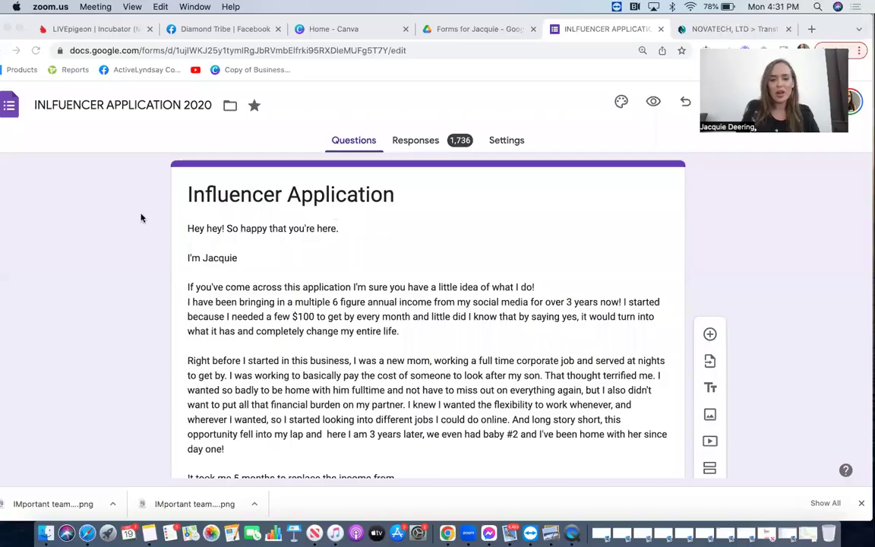
Bring the browser forward and scroll through the form's questions
left_click(77, 261)
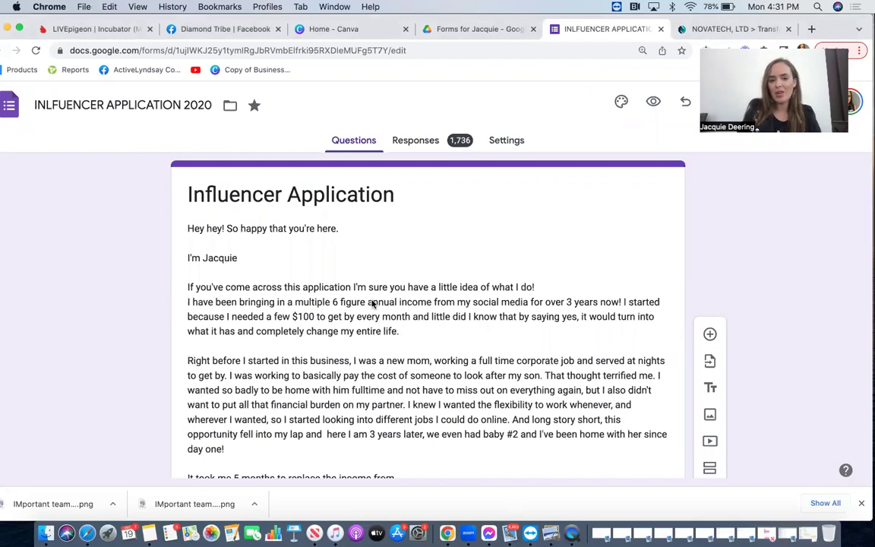
scroll(372, 303, "down", 3)
scroll(319, 258, "up", 3)
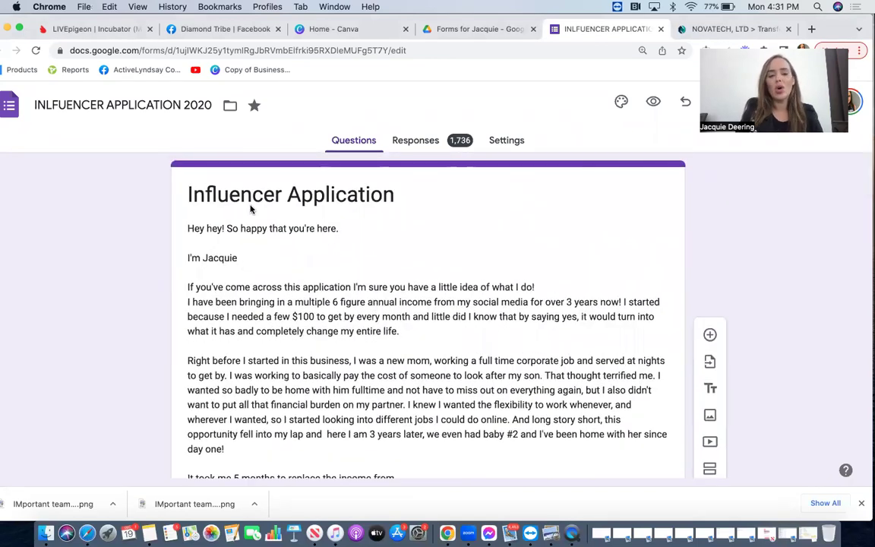
scroll(256, 237, "down", 3)
scroll(220, 307, "up", 3)
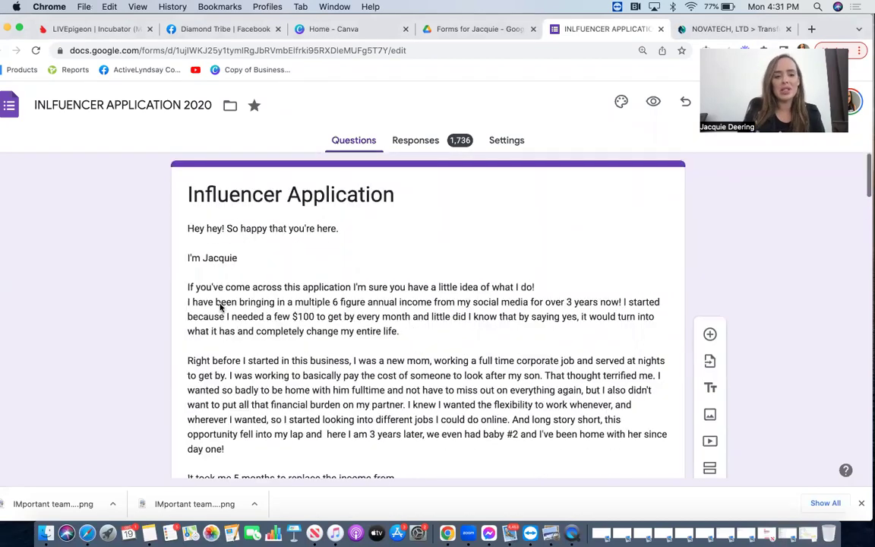
scroll(320, 216, "down", 3)
scroll(320, 215, "down", 3)
scroll(320, 215, "up", 4)
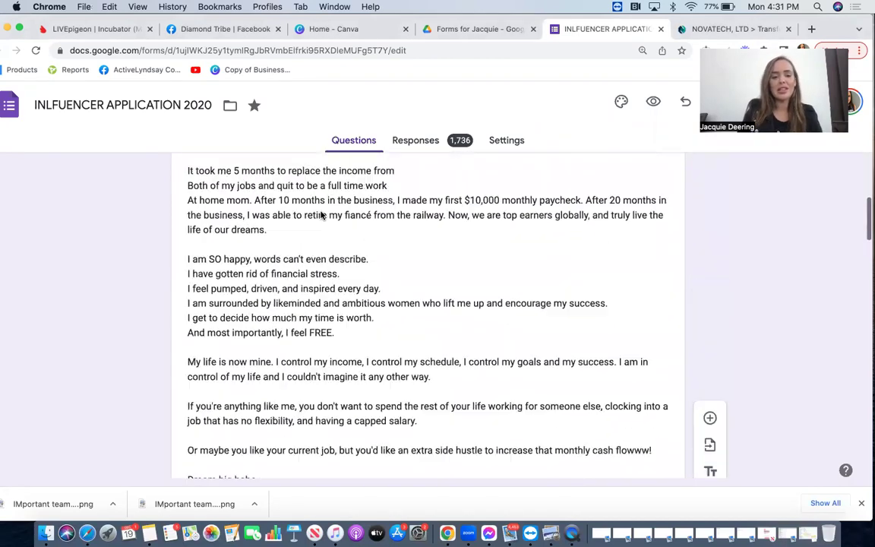
scroll(320, 216, "down", 10)
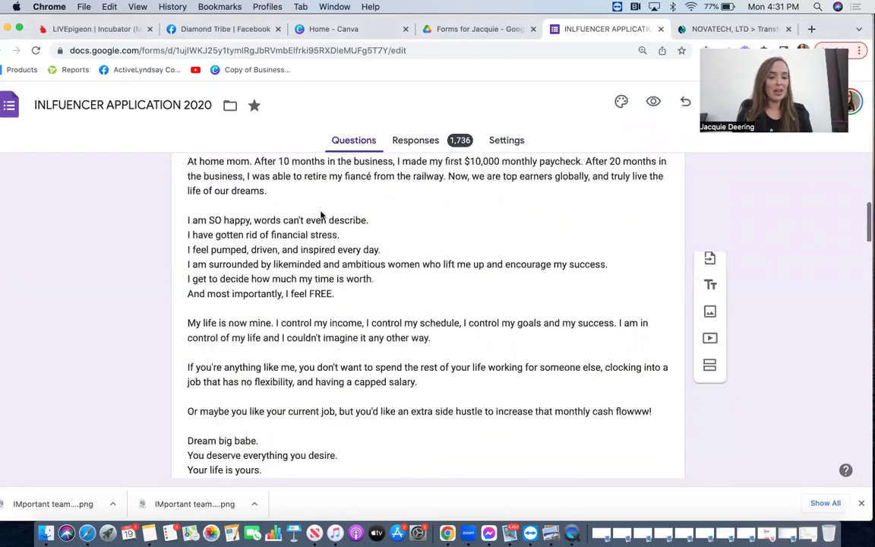
scroll(320, 216, "down", 8)
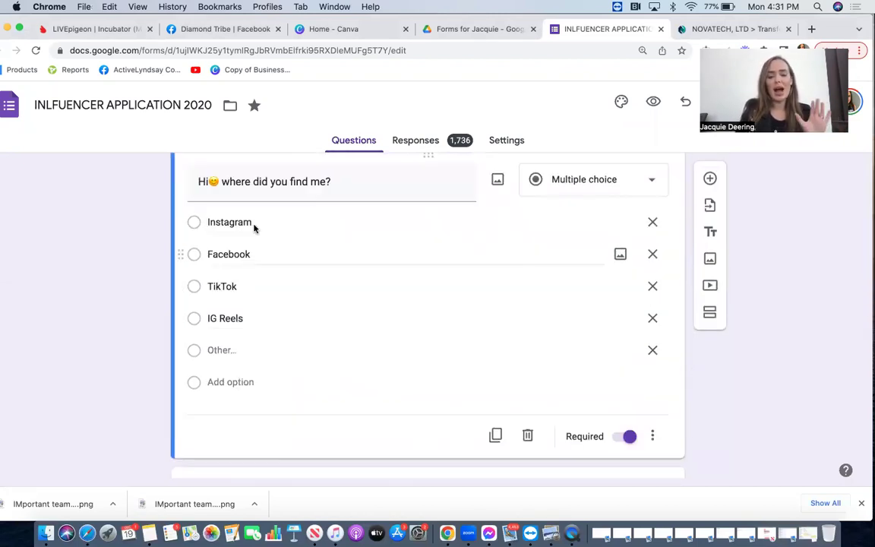
scroll(255, 342, "down", 7)
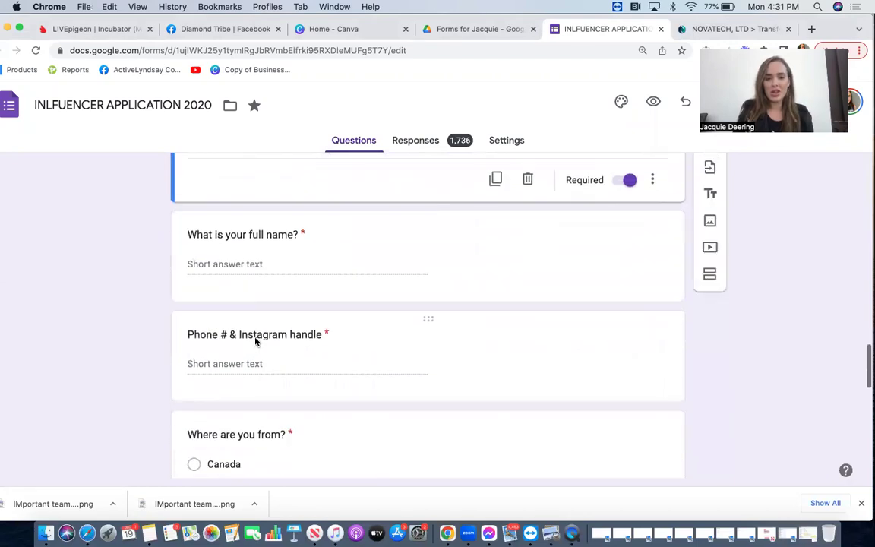
Show the Responses tab in Individual view at response 1736 of 1736
left_click(416, 142)
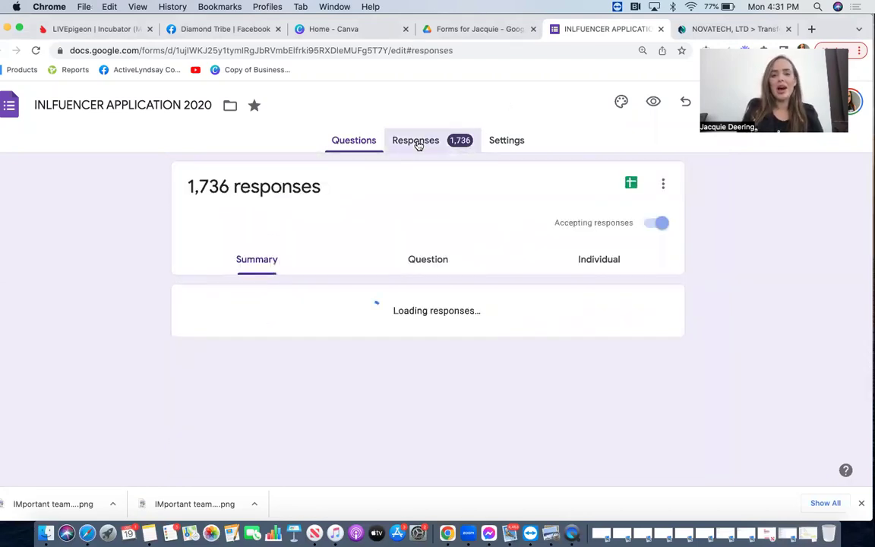
left_click(597, 262)
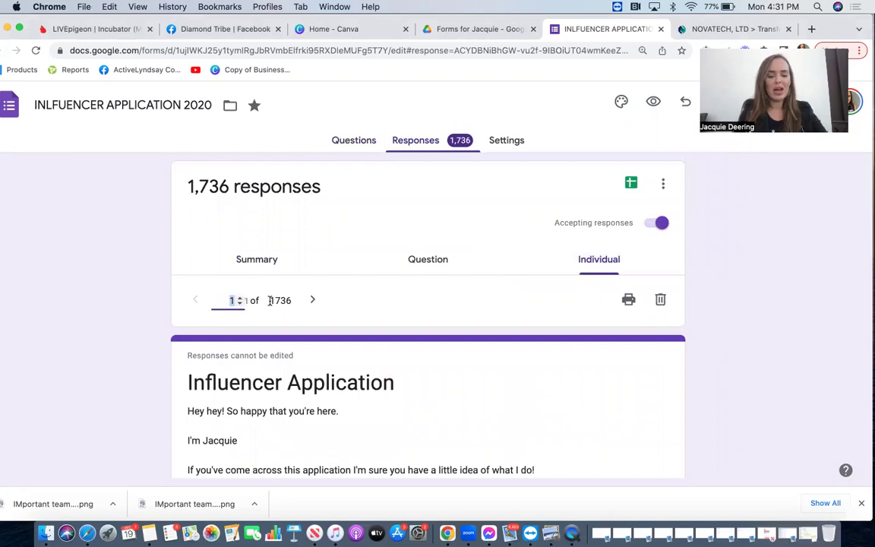
left_click(235, 300)
type("7")
key("BackSpace")
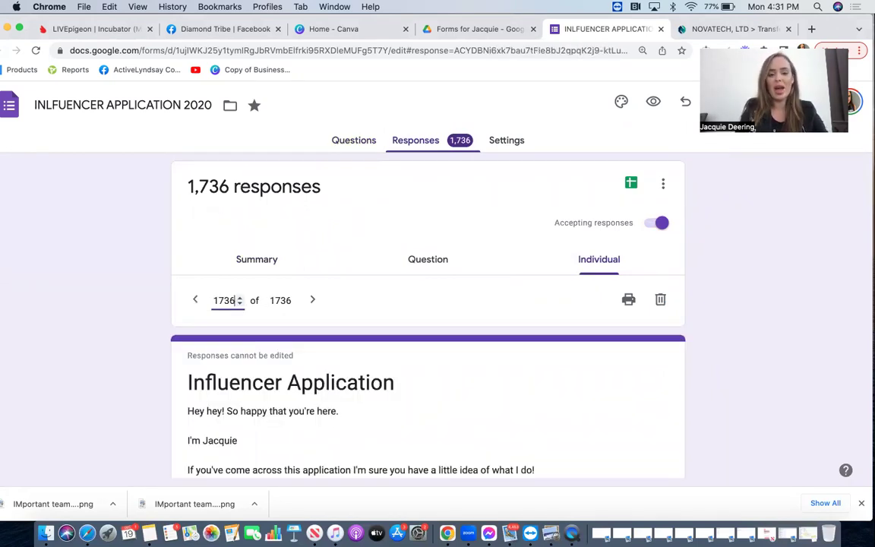
type("36")
Scroll through response 1736 to review the applicant's answers
scroll(337, 414, "down", 3)
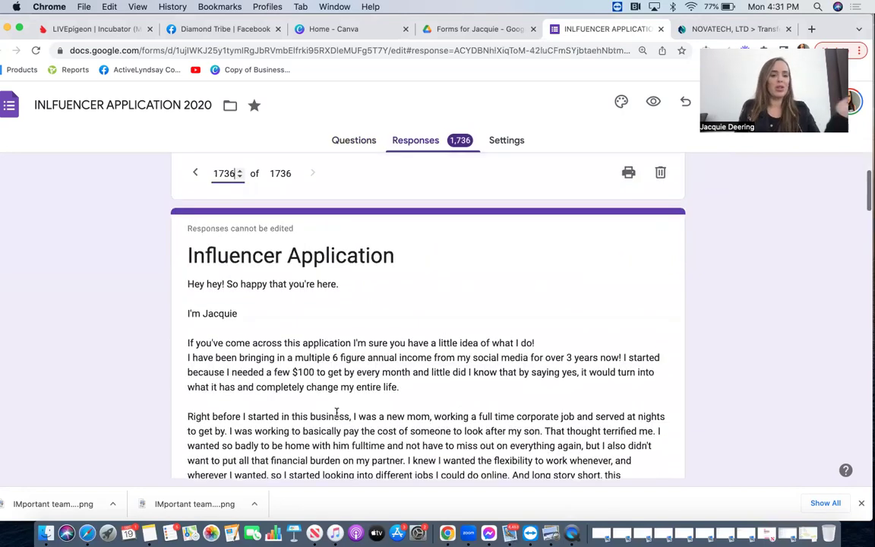
scroll(337, 414, "down", 15)
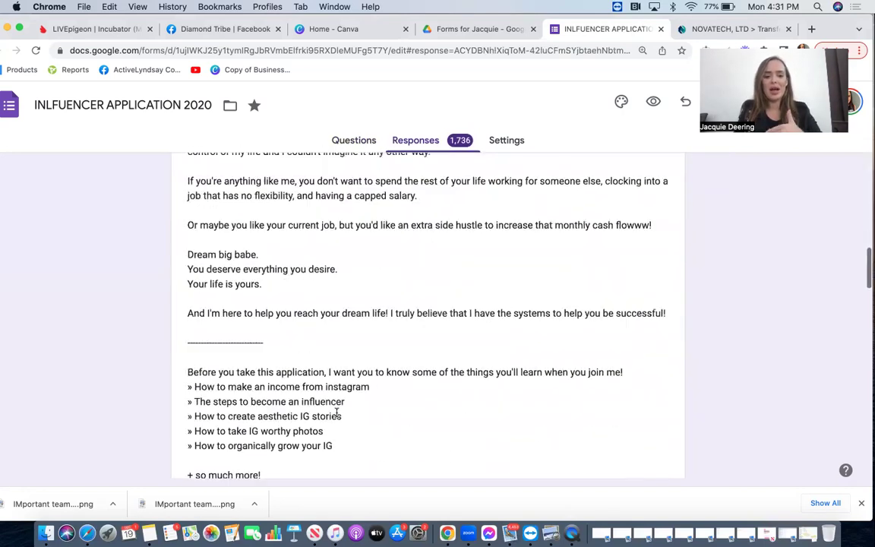
scroll(337, 414, "down", 10)
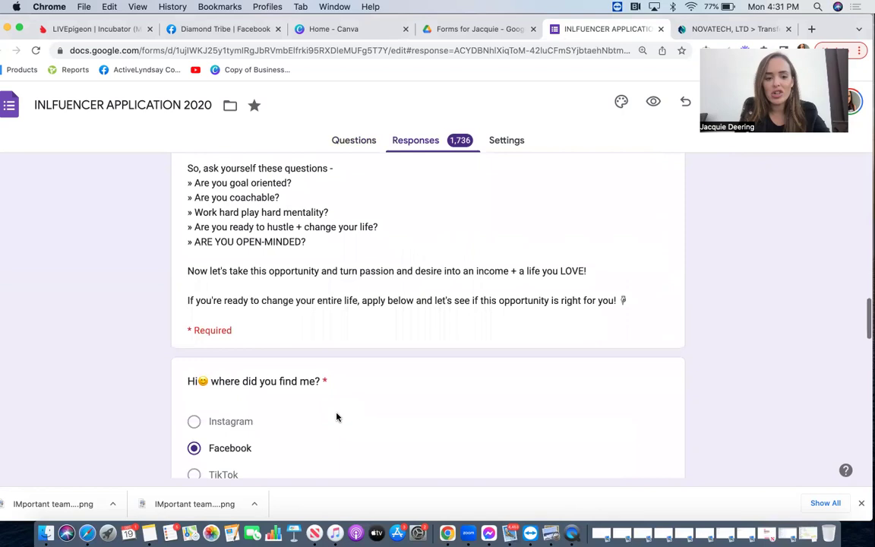
scroll(336, 416, "down", 5)
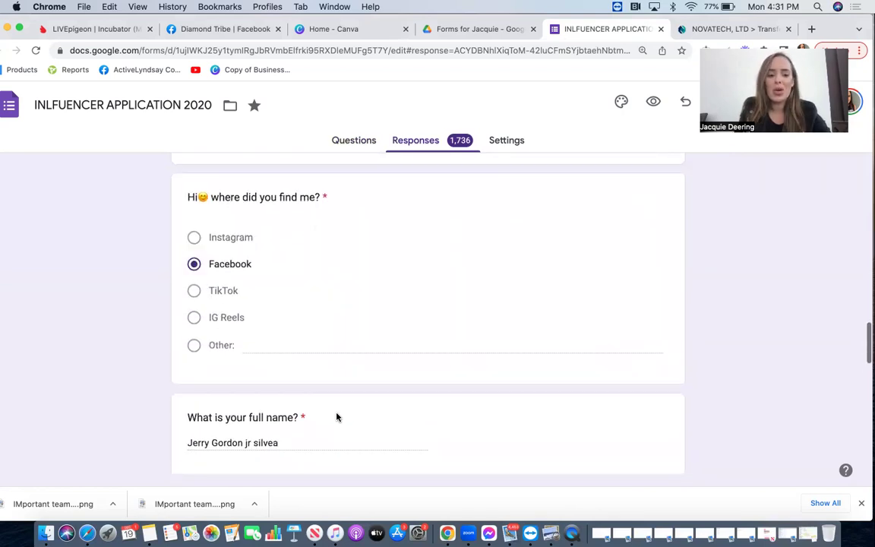
scroll(337, 417, "down", 2)
scroll(338, 417, "up", 4)
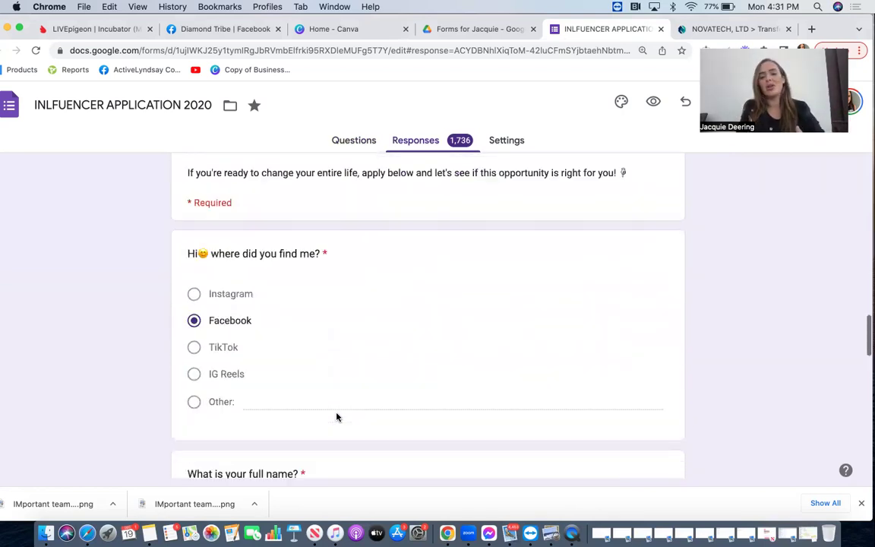
scroll(337, 417, "up", 5)
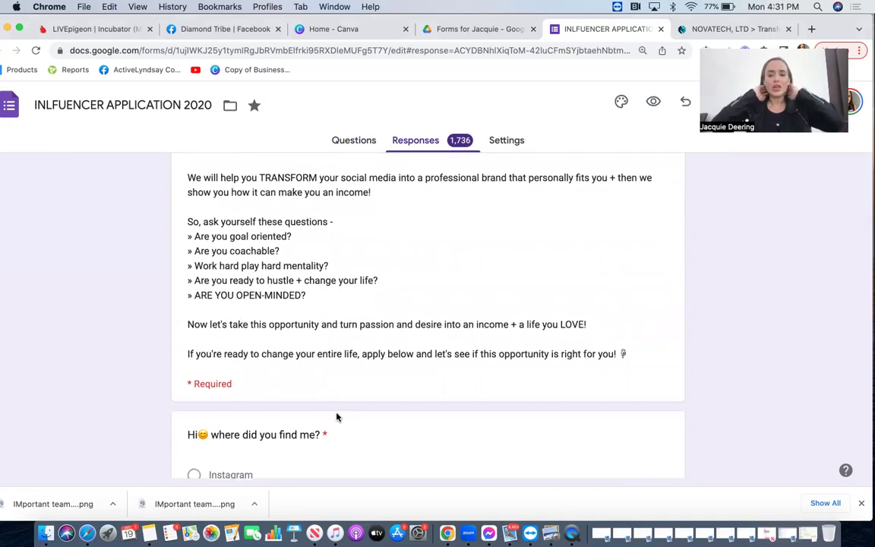
scroll(430, 346, "up", 15)
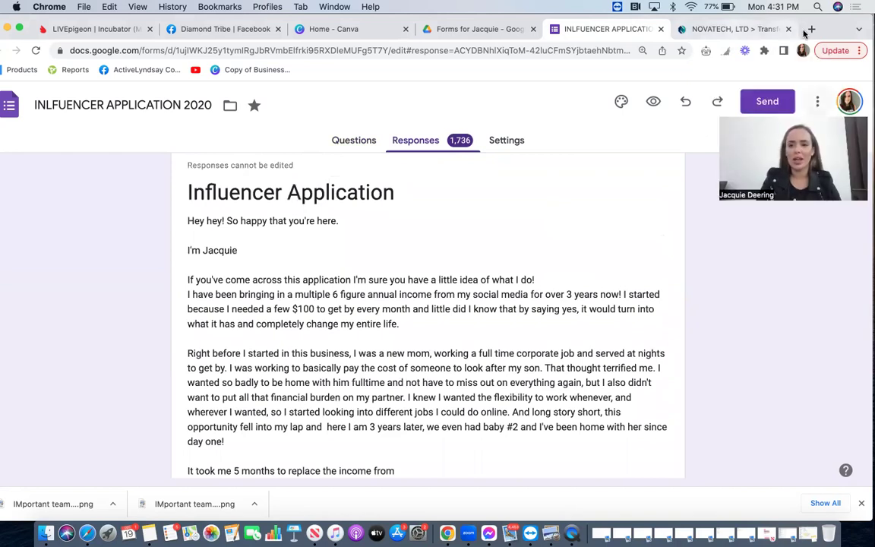
Close the NOVATECH, LTD tab and open the 'Word board text replacement' document from docs.google.com in a new tab
left_click(788, 29)
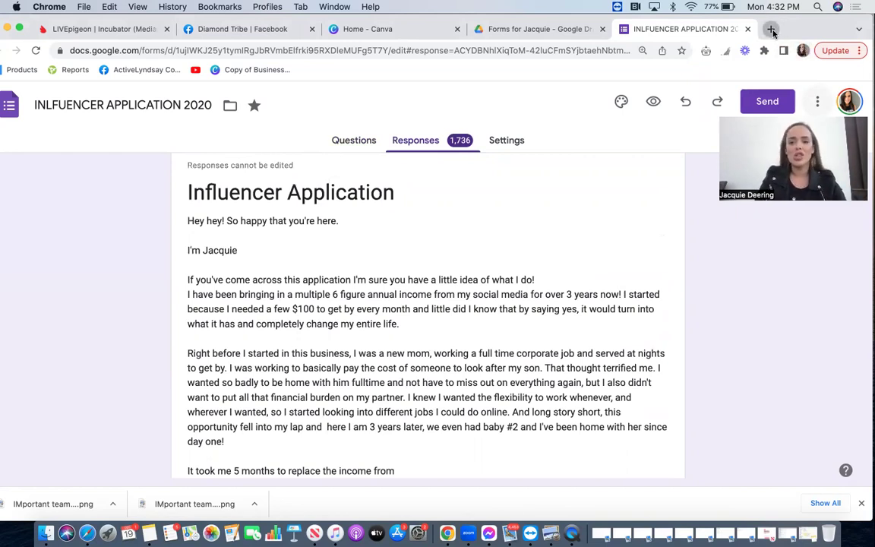
left_click(772, 29)
type("do")
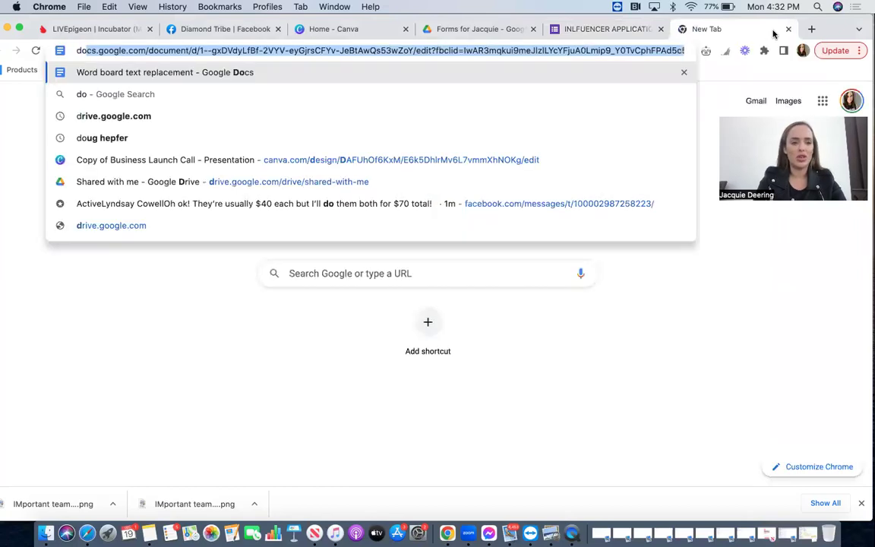
type("cs.")
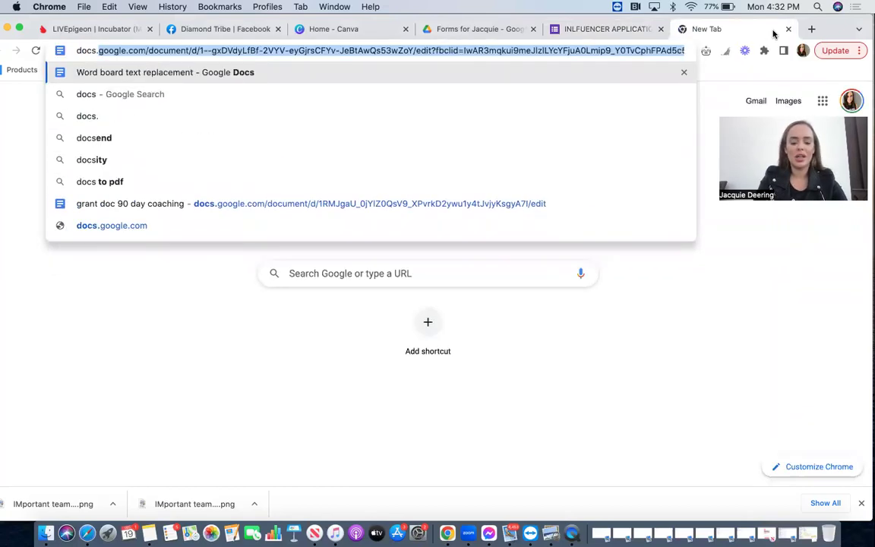
type("google.com")
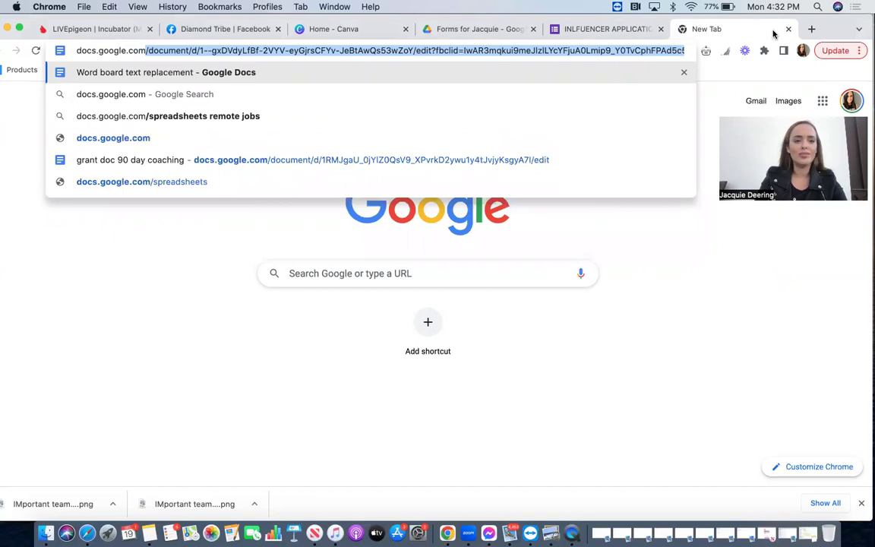
key("Return")
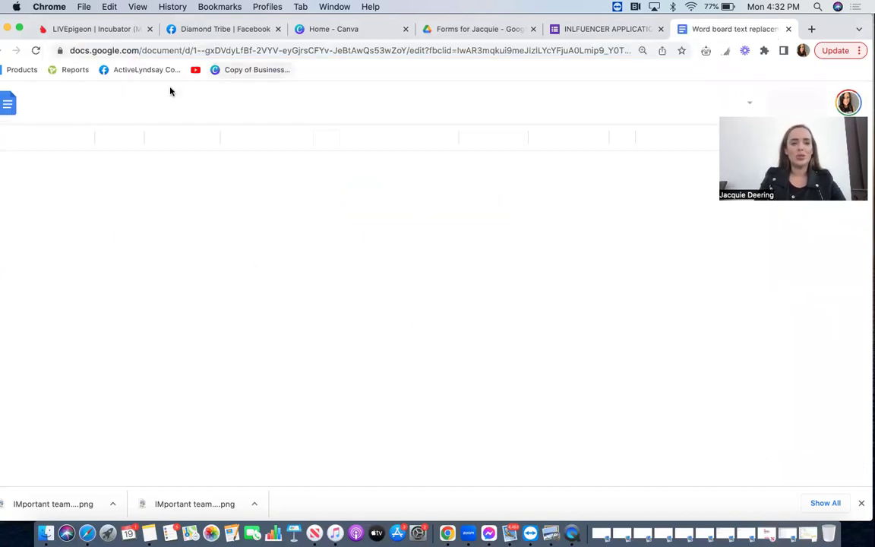
Trim the document address down to load the Google Docs home page
left_click(152, 51)
double_click(190, 50)
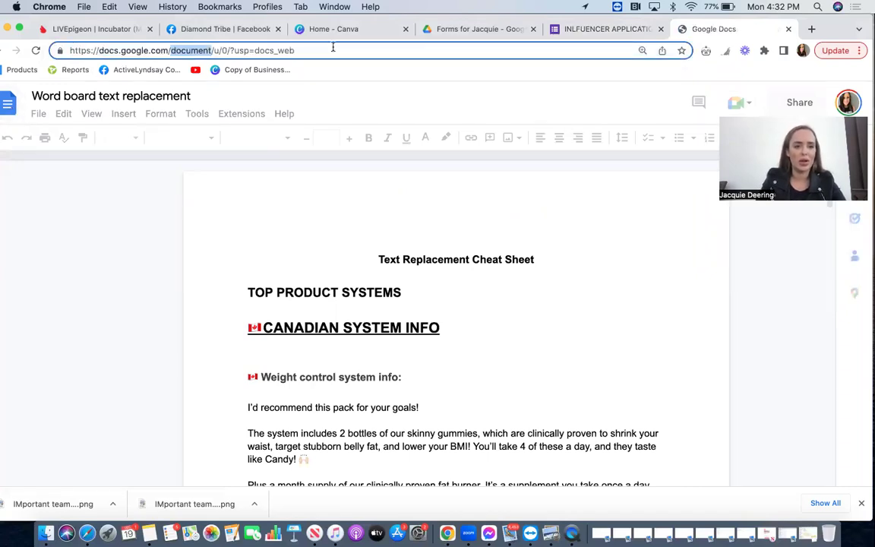
left_click_drag(333, 47, 205, 50)
key("BackSpace")
left_click_drag(147, 47, 141, 50)
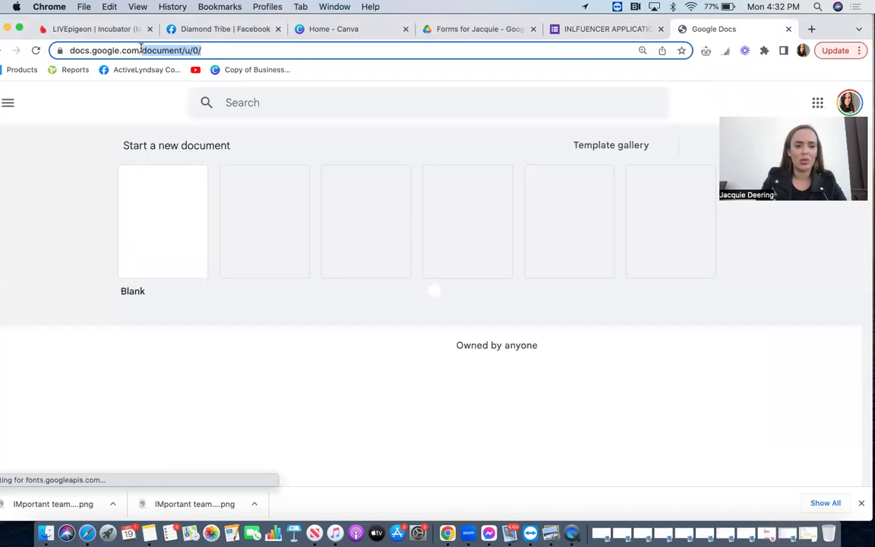
key("BackSpace")
key("Return")
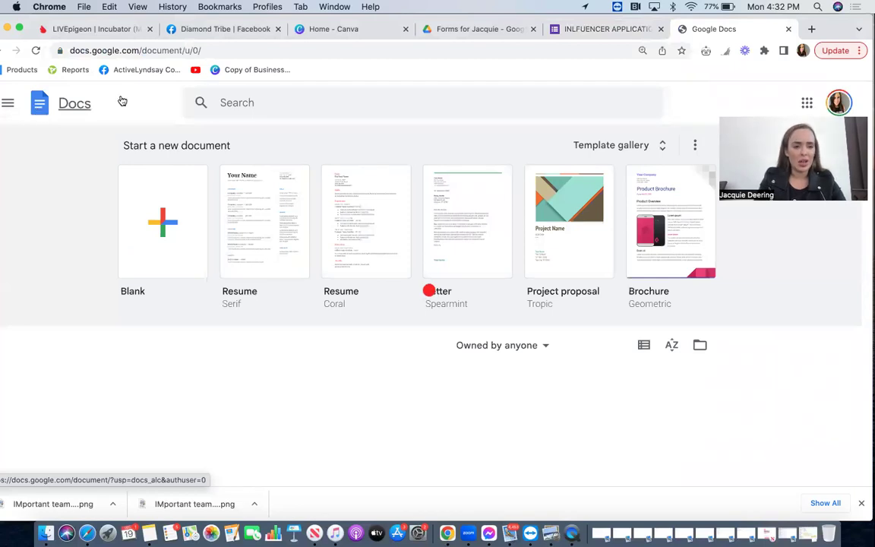
left_click(121, 101)
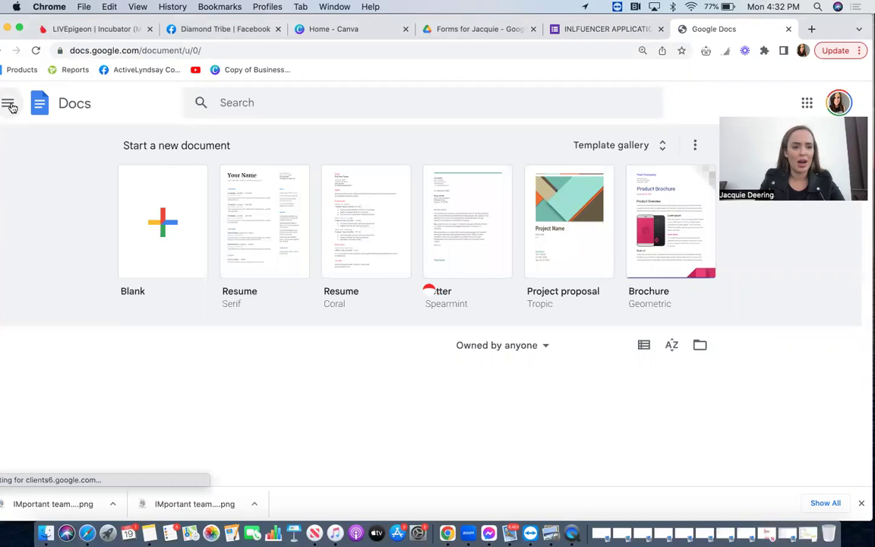
Switch to Google Forms from the Google apps list
left_click(9, 104)
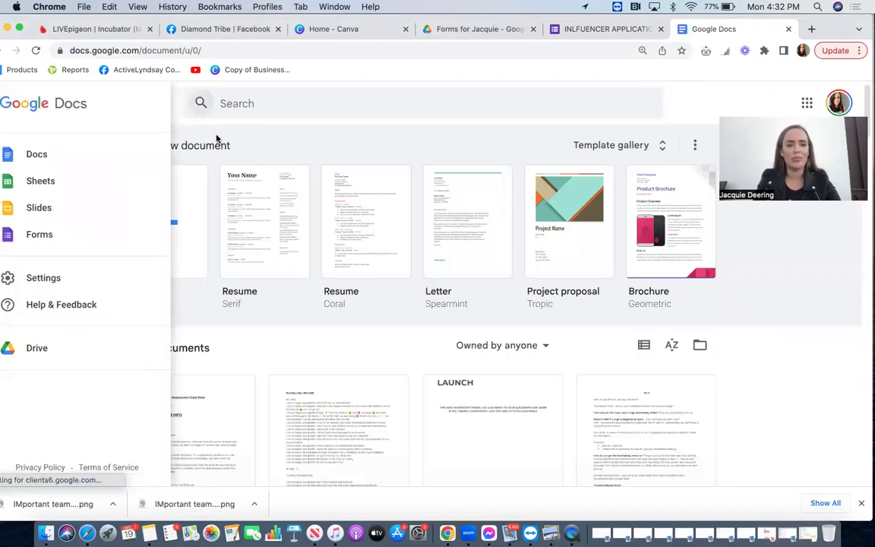
left_click(176, 107)
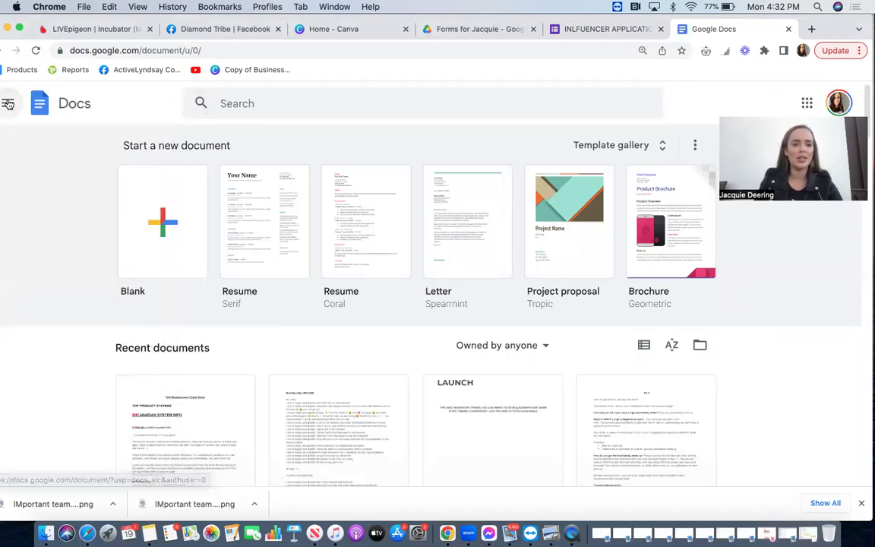
left_click(10, 104)
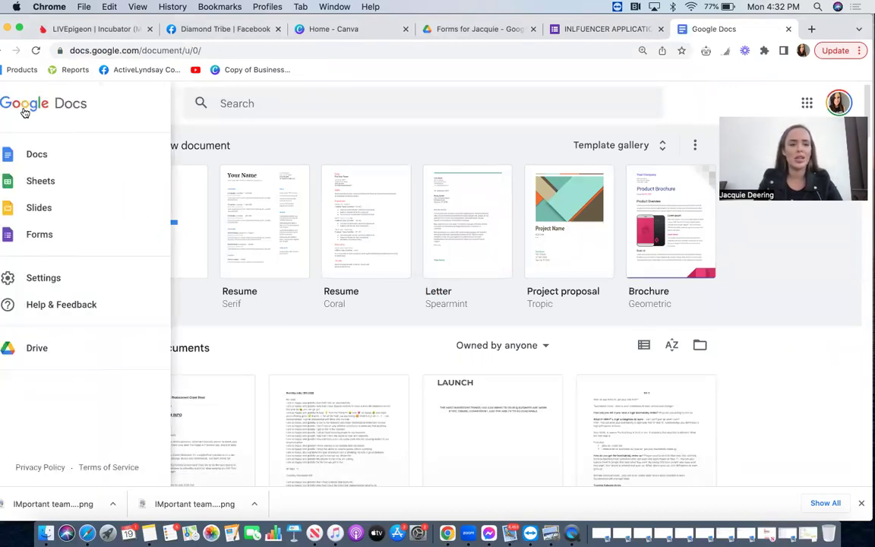
left_click(35, 239)
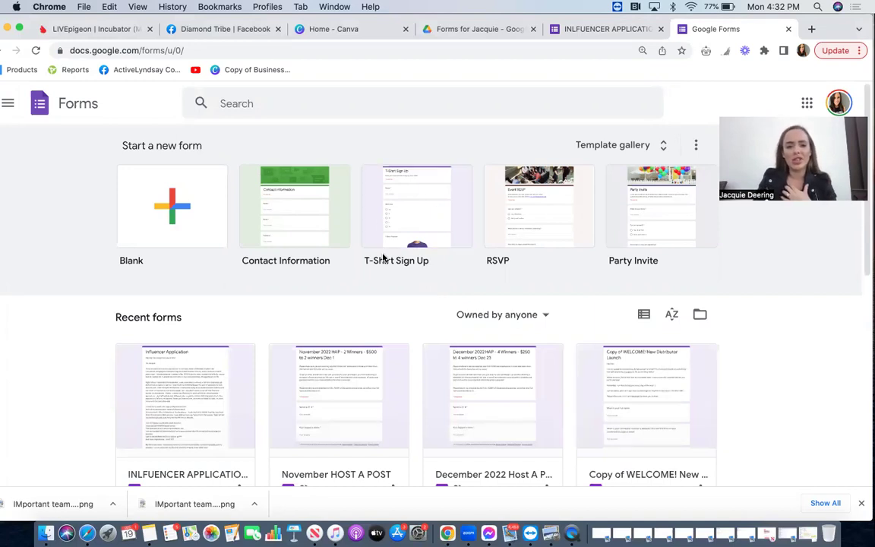
Create a form from the T-Shirt Sign Up template and start retitling it 'Application to Work with…'
left_click(409, 213)
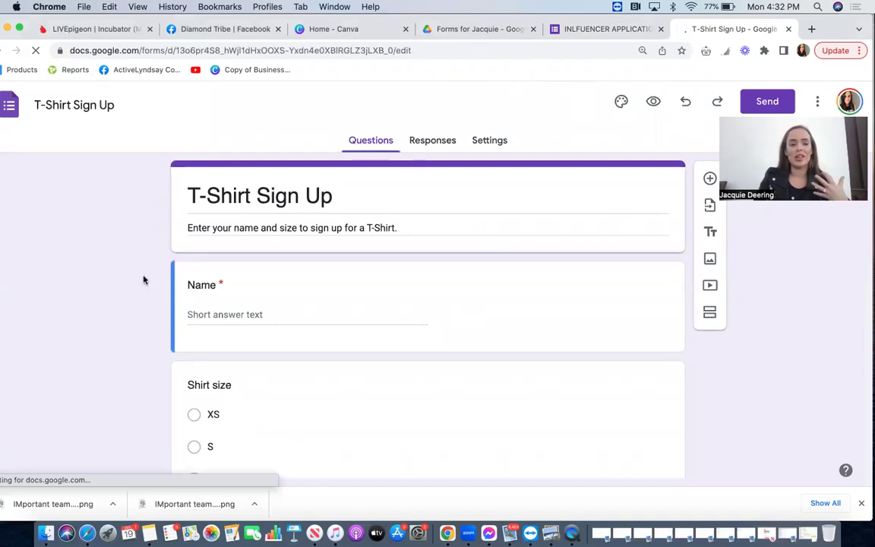
left_click(610, 28)
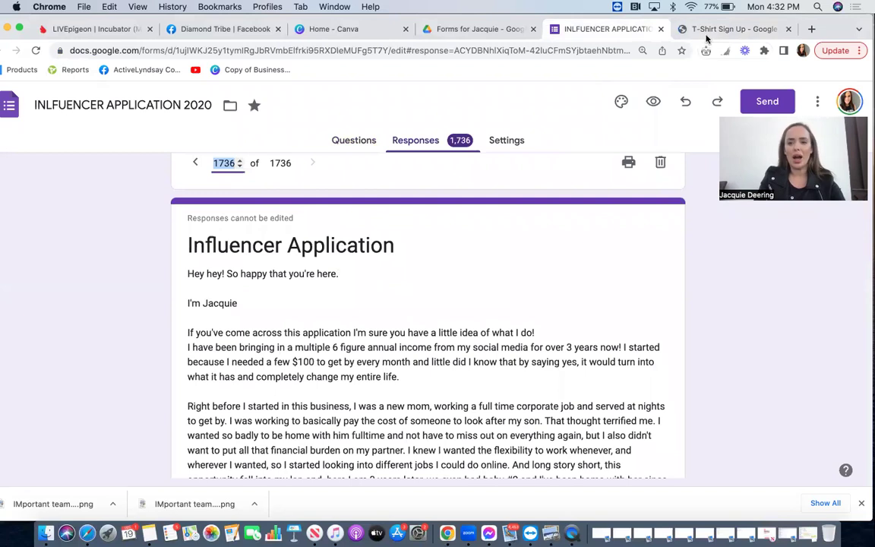
left_click(730, 29)
left_click(178, 196)
key("super+a")
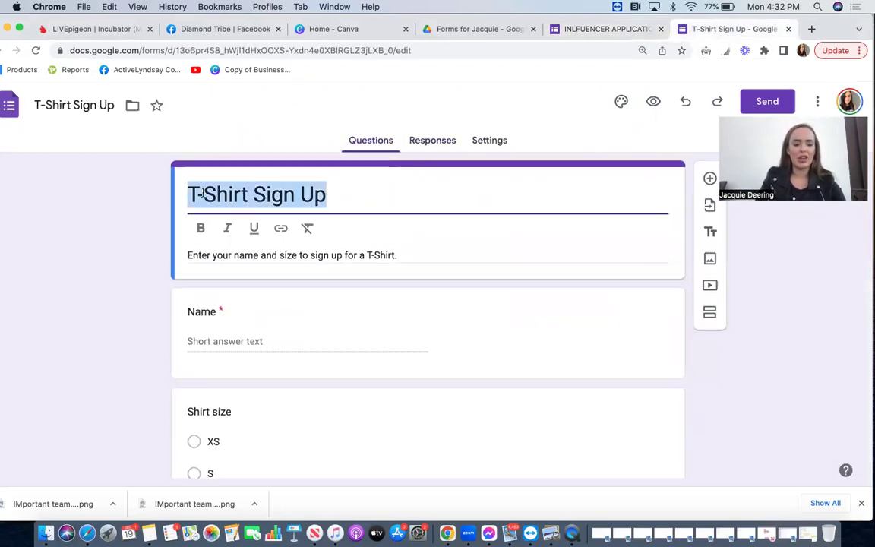
type("Application to")
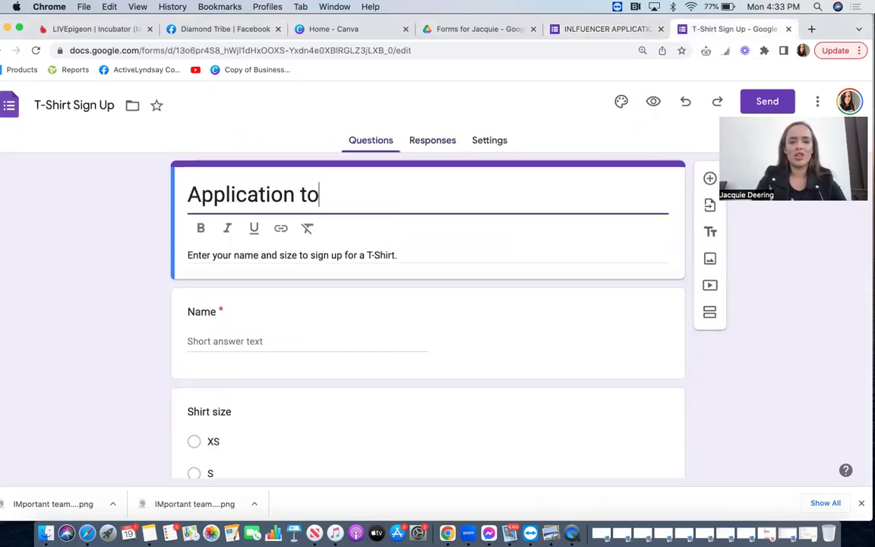
type(" Work with Jav")
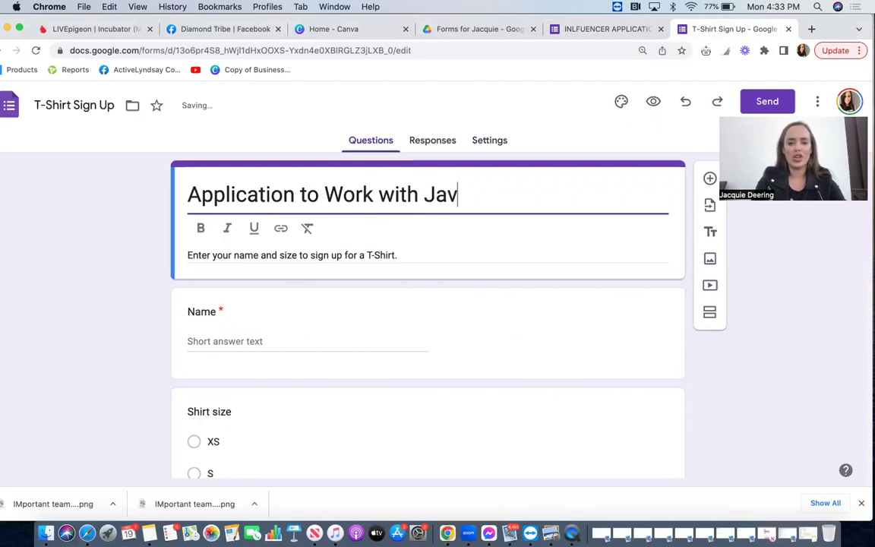
key("BackSpace")
Finish the title with the owner's first name and copy the intro from INLFUENCER APPLICATION 2020
type("cquie")
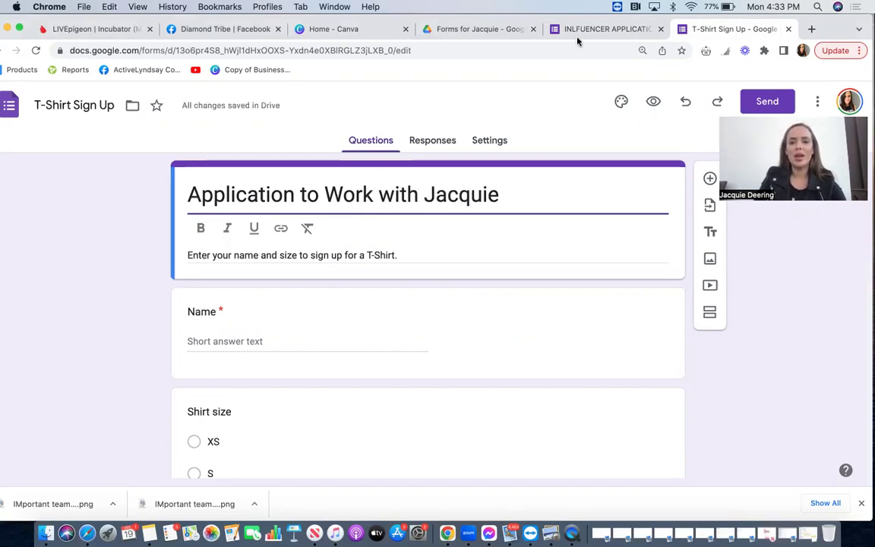
left_click(603, 28)
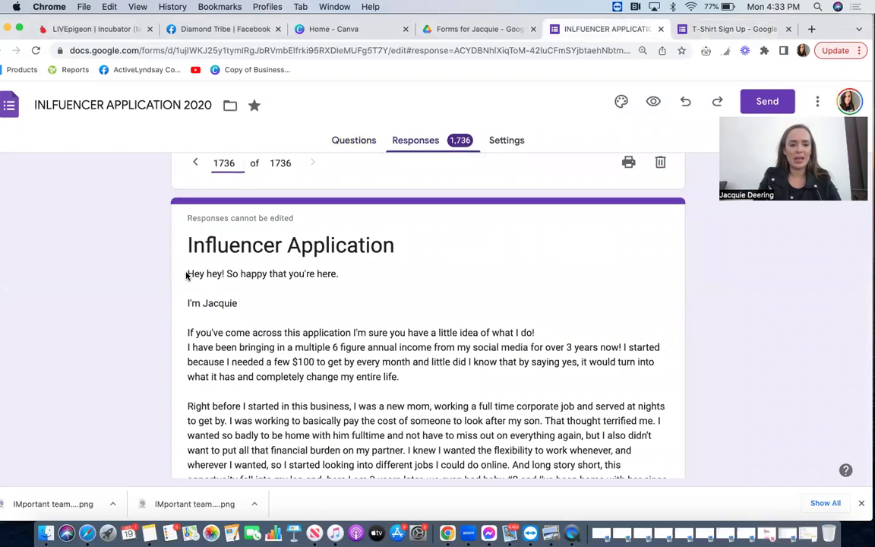
left_click_drag(188, 275, 639, 404)
scroll(328, 397, "down", 10)
scroll(329, 399, "down", 15)
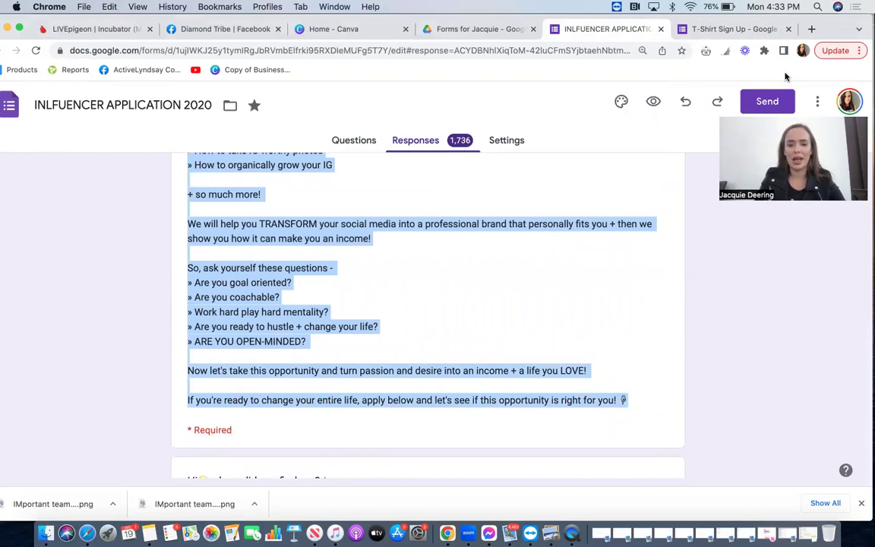
Paste the intro over the new form's description, changing 3 to 6 years and fulltime to full time
left_click(735, 30)
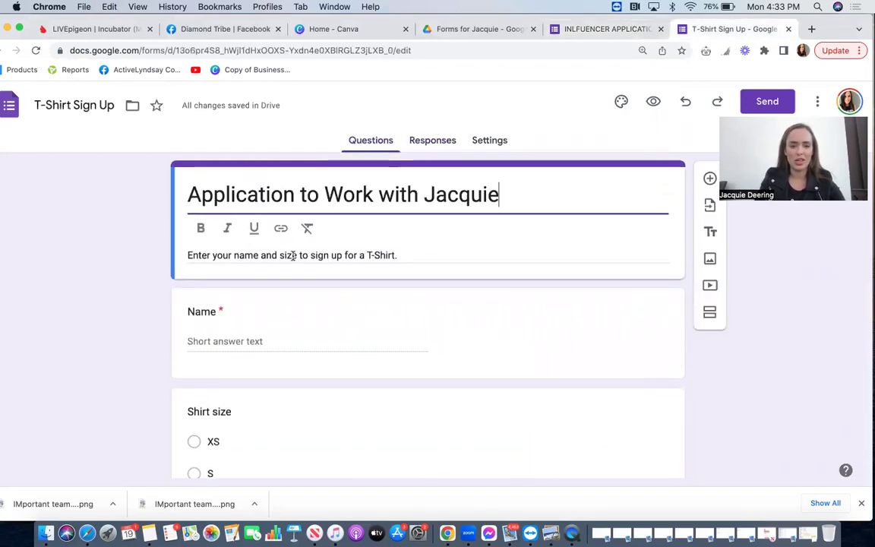
triple_click(293, 255)
key("super+v")
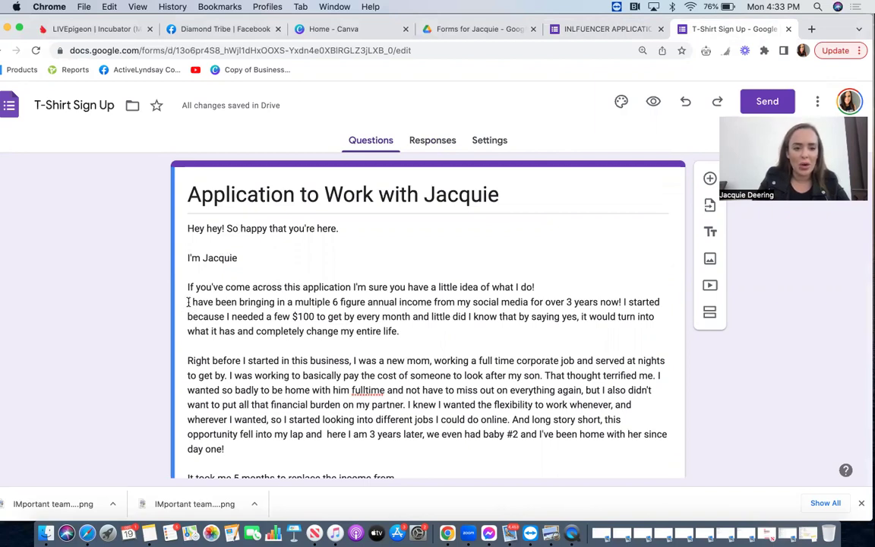
key("Return")
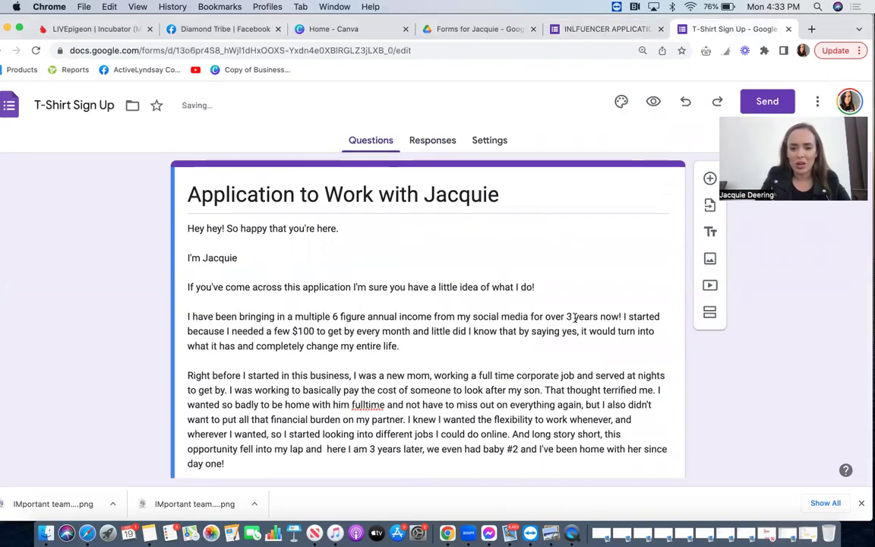
key("BackSpace")
type("6")
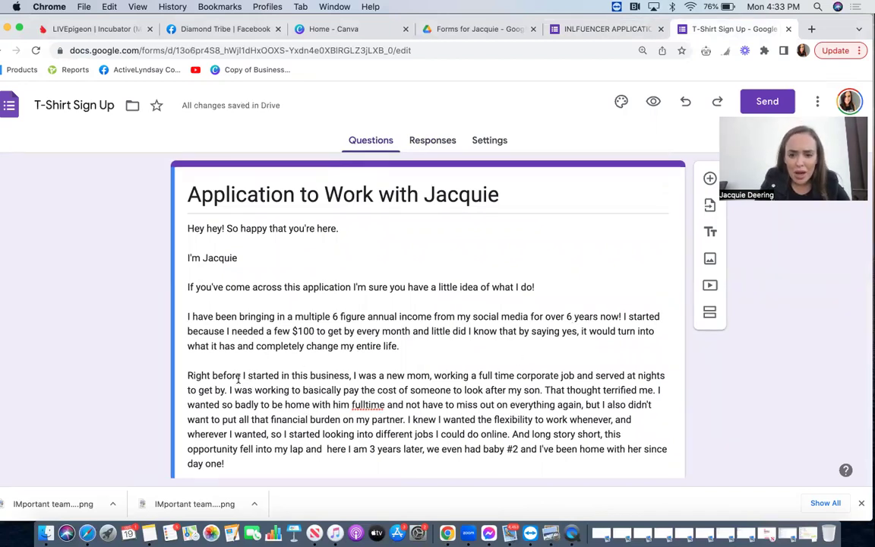
left_click(365, 404)
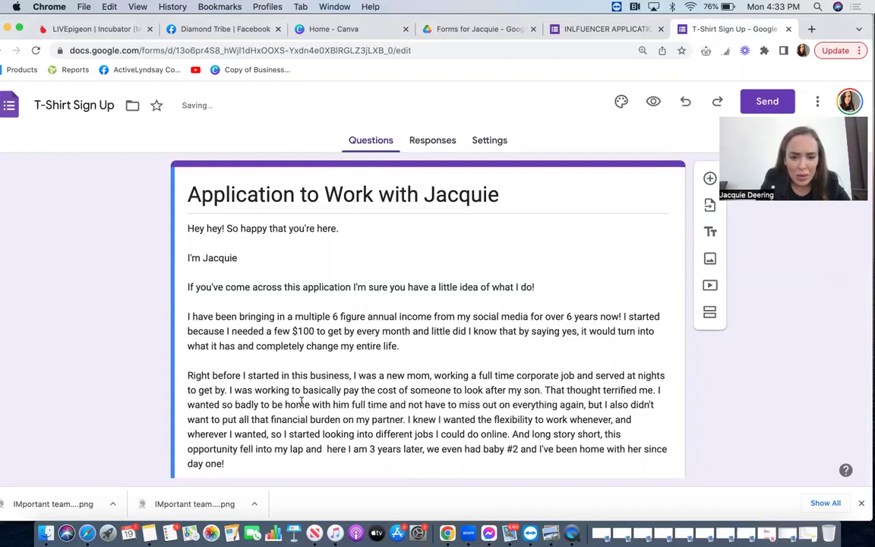
Scroll down to review the updated description and the questions below
scroll(301, 403, "down", 2)
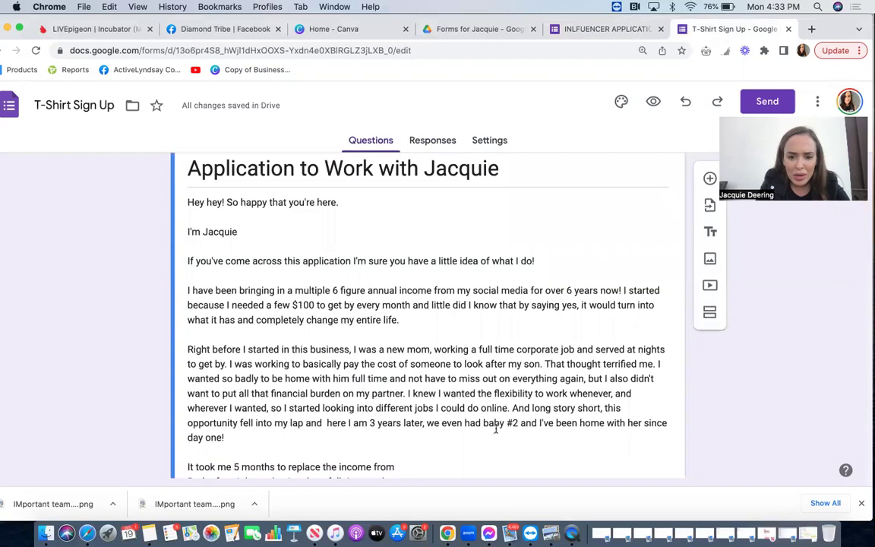
scroll(402, 419, "down", 5)
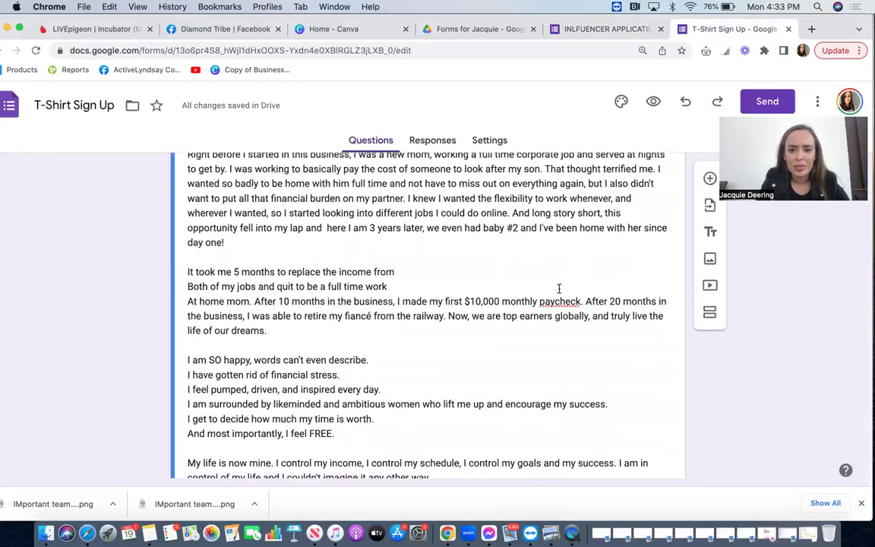
scroll(357, 365, "down", 5)
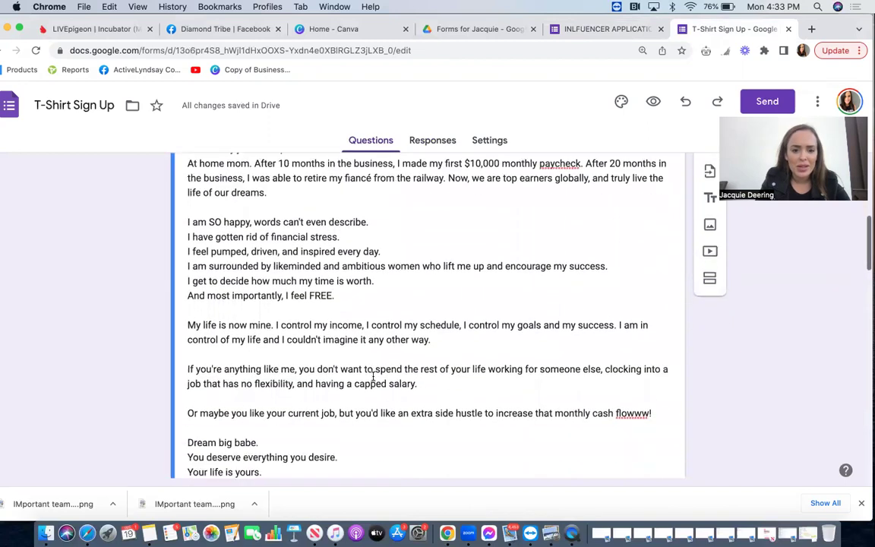
scroll(373, 376, "down", 12)
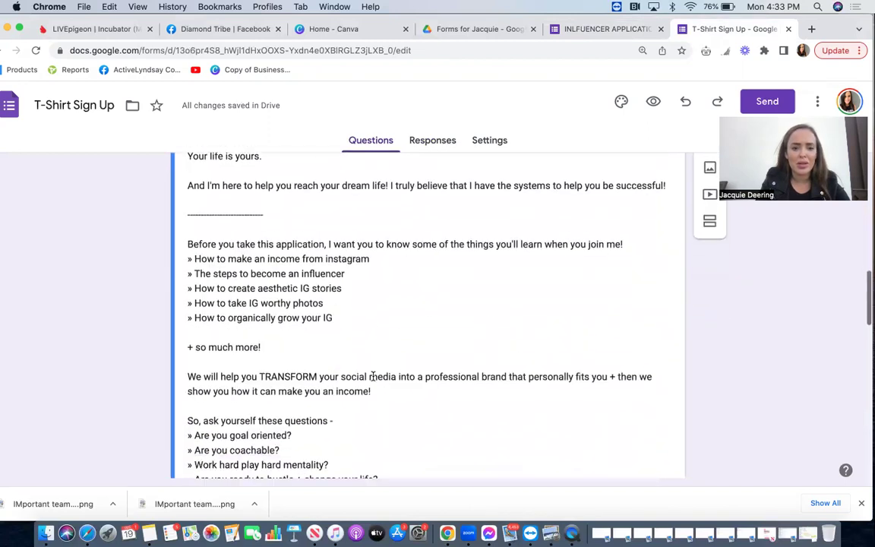
scroll(373, 378, "up", 1)
right_click(396, 316)
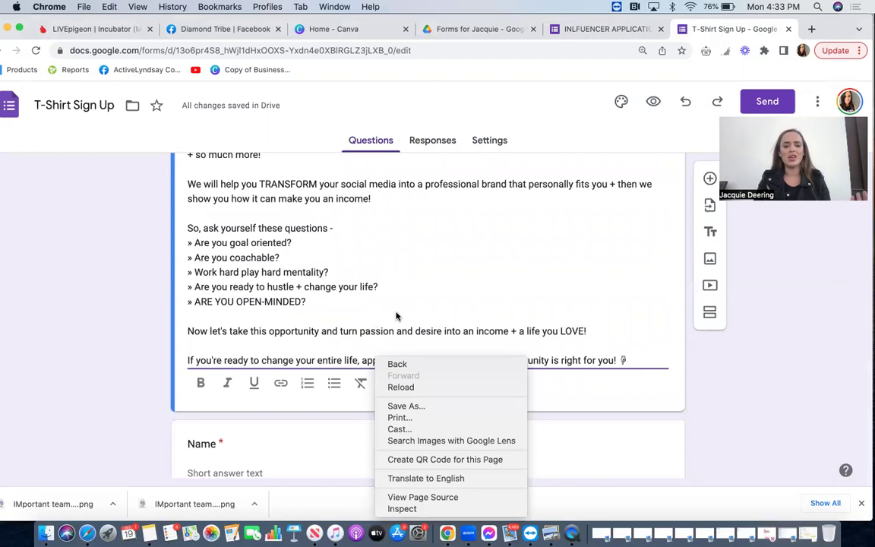
left_click(142, 290)
scroll(143, 284, "down", 1)
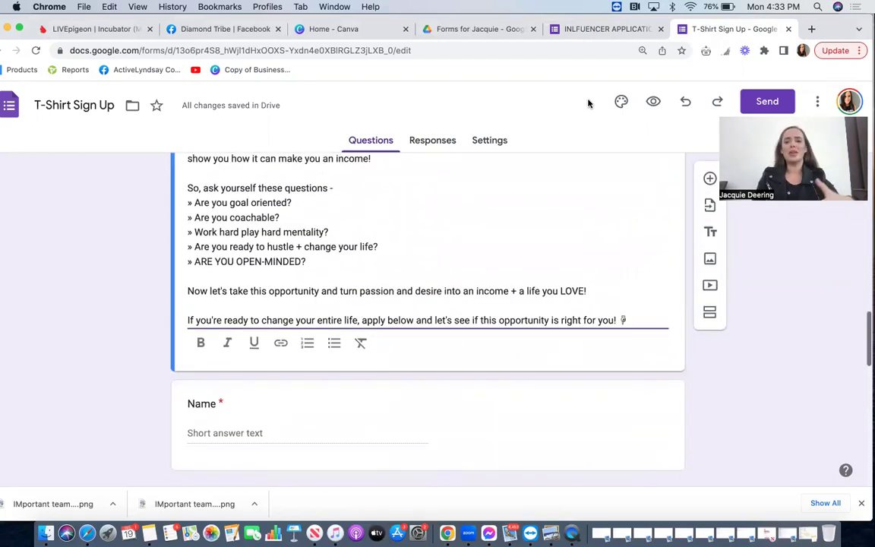
Replace the Name question's title with the copied 'Hi😊 where did you find me?' text
left_click(600, 29)
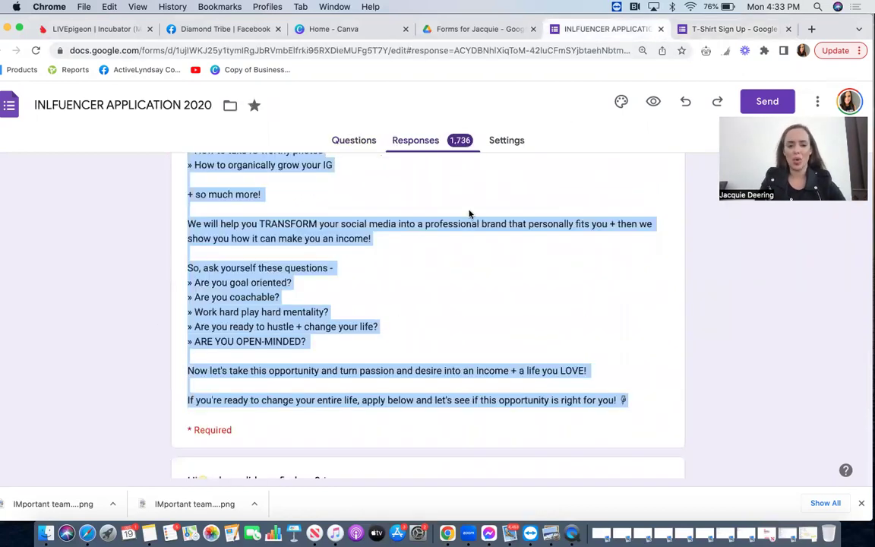
scroll(469, 214, "down", 6)
left_click(452, 273)
scroll(451, 273, "up", 2)
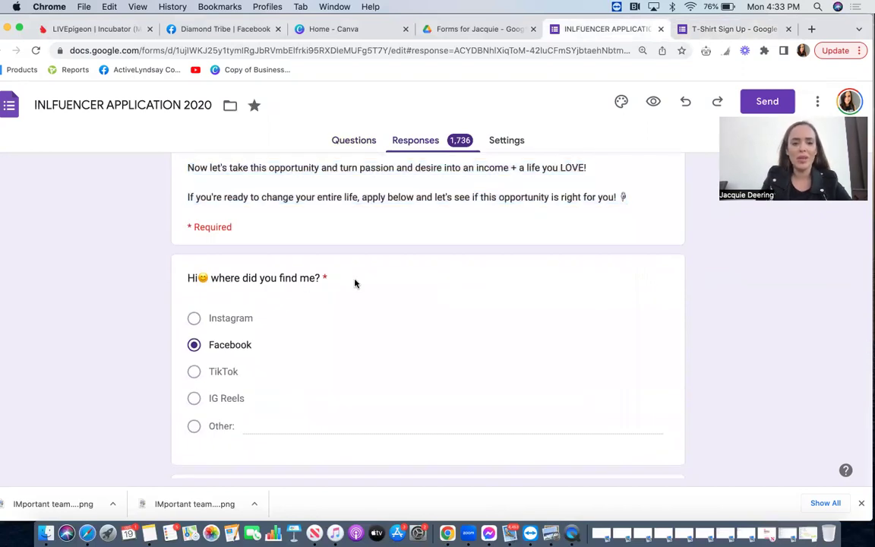
left_click_drag(354, 283, 180, 279)
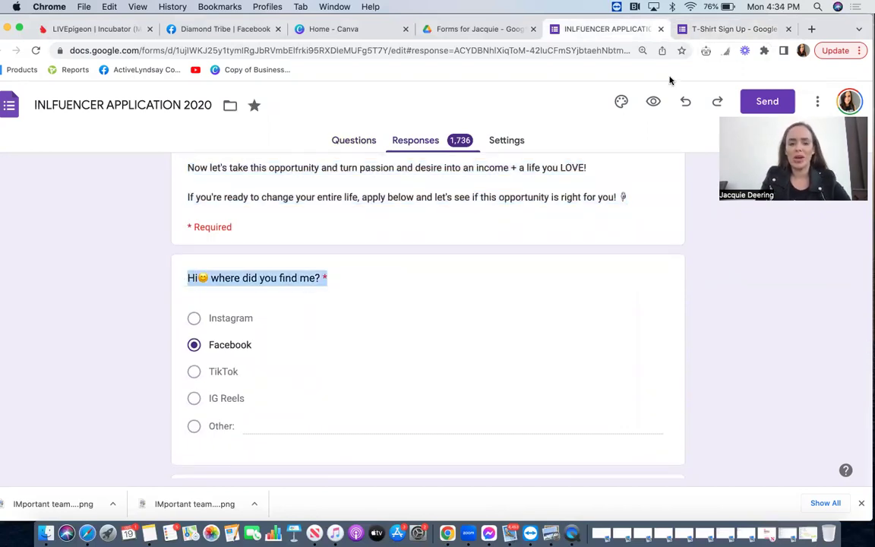
left_click(731, 29)
left_click(279, 427)
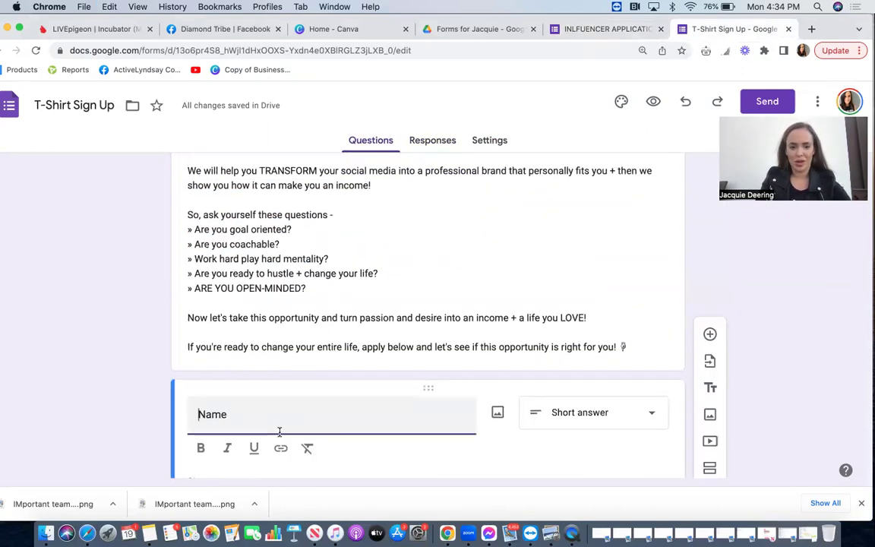
type("Hi😊 where did you find me?*")
left_click_drag(365, 414, 329, 410)
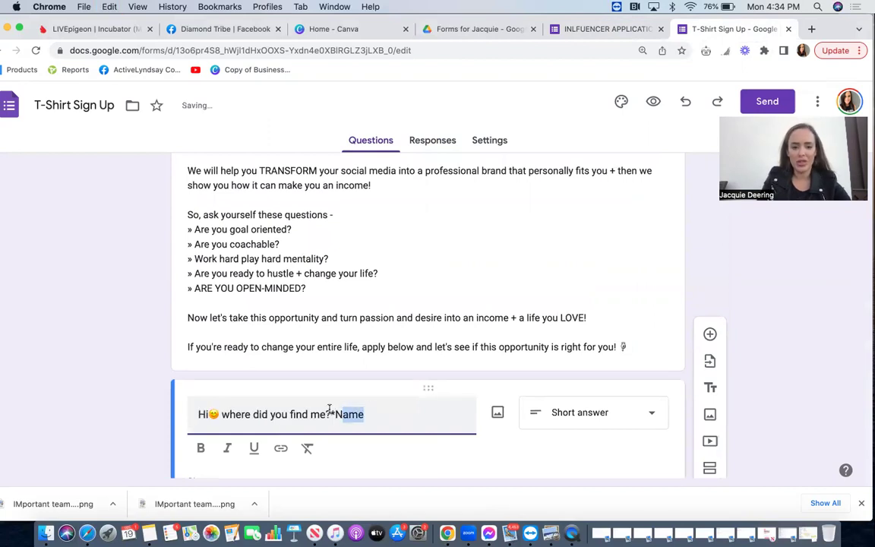
key("BackSpace")
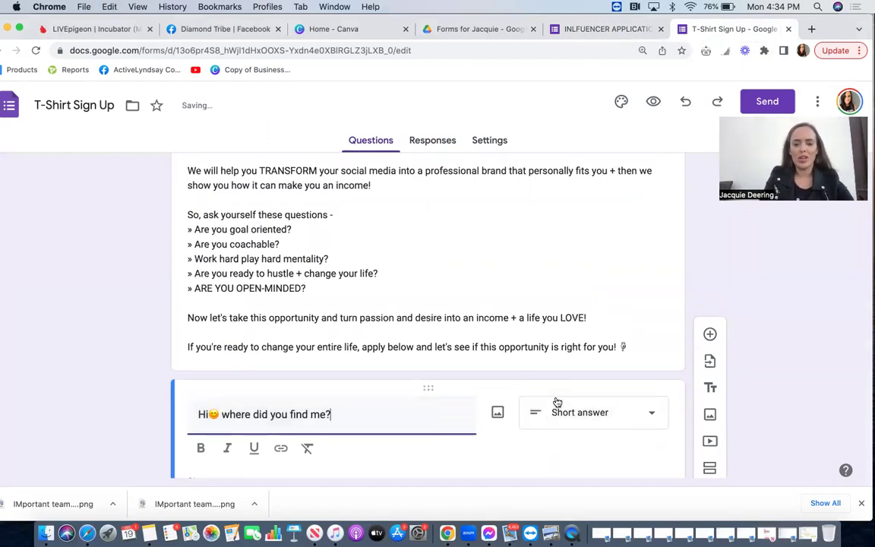
Make it multiple choice with options Facebook, Instagram, Tiktok, Reels and Other
left_click(585, 412)
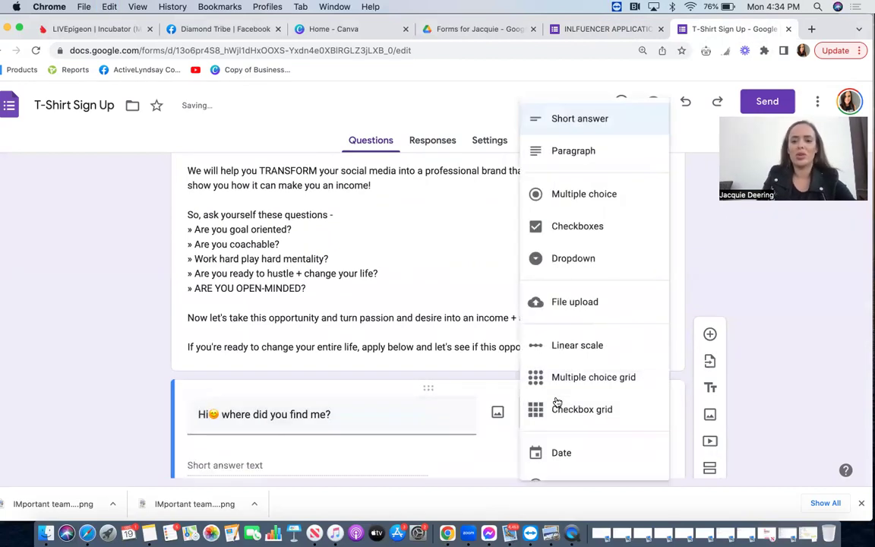
left_click(580, 195)
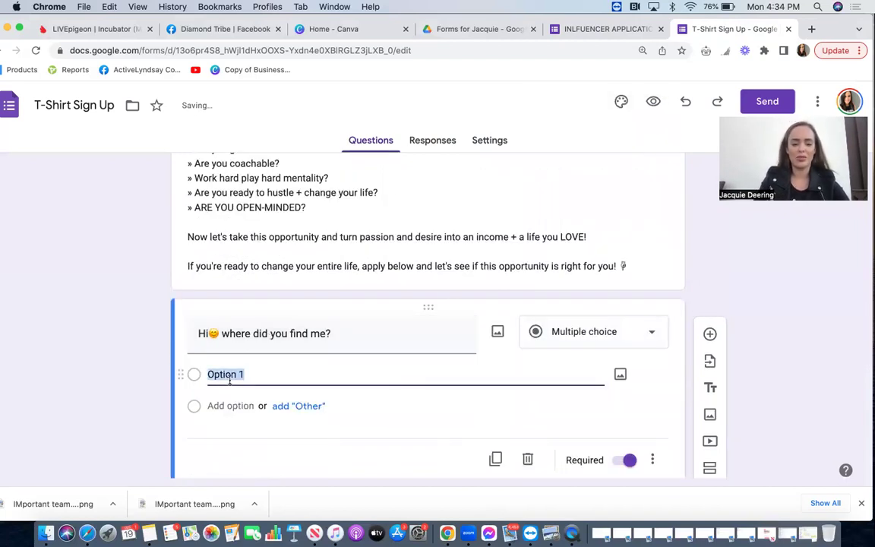
type("Facebook")
key("Return")
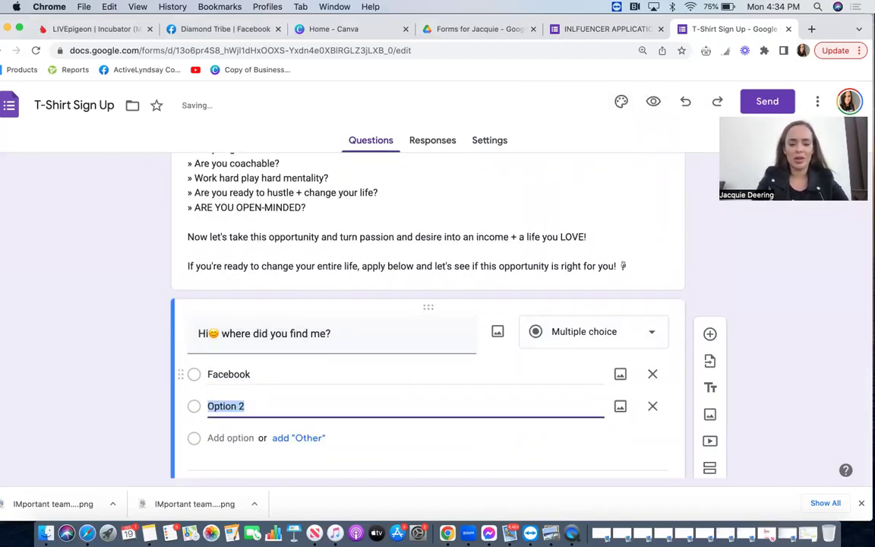
type("Instagram")
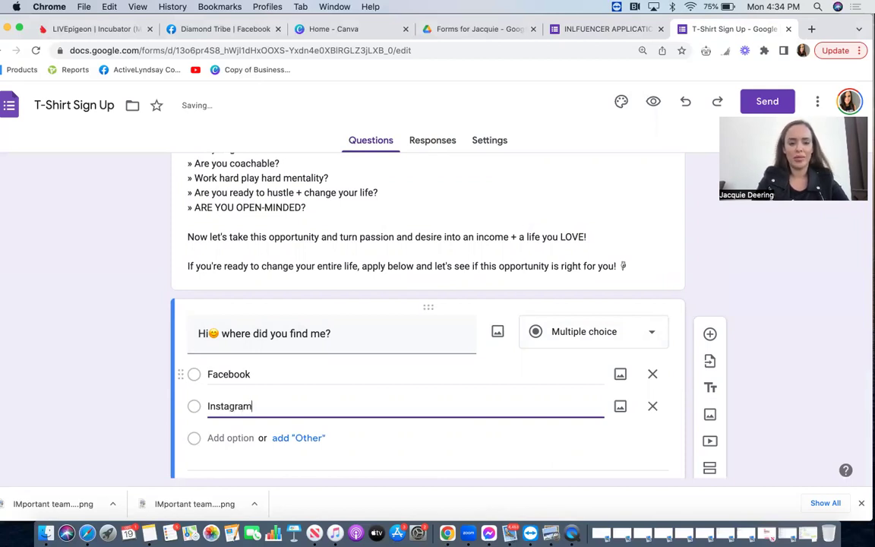
key("Return")
type("Tiktok")
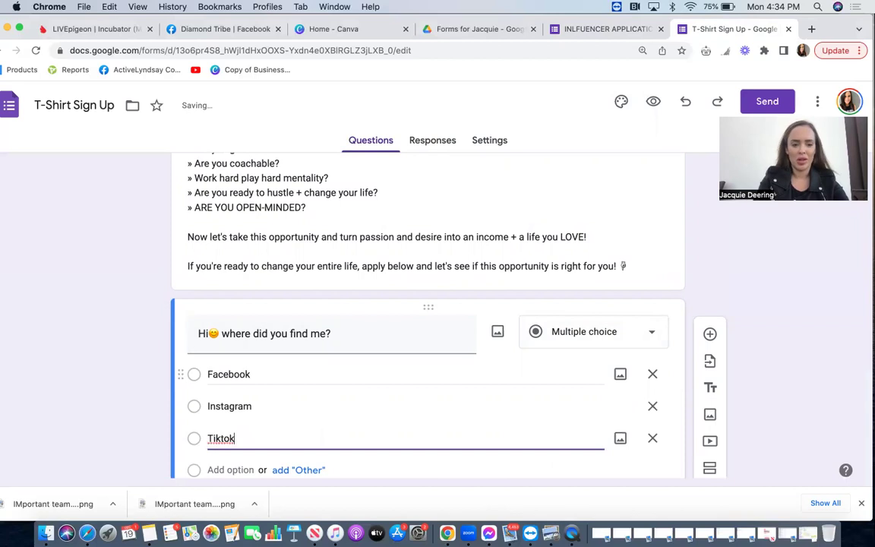
key("Return")
type("Reels")
key("Return")
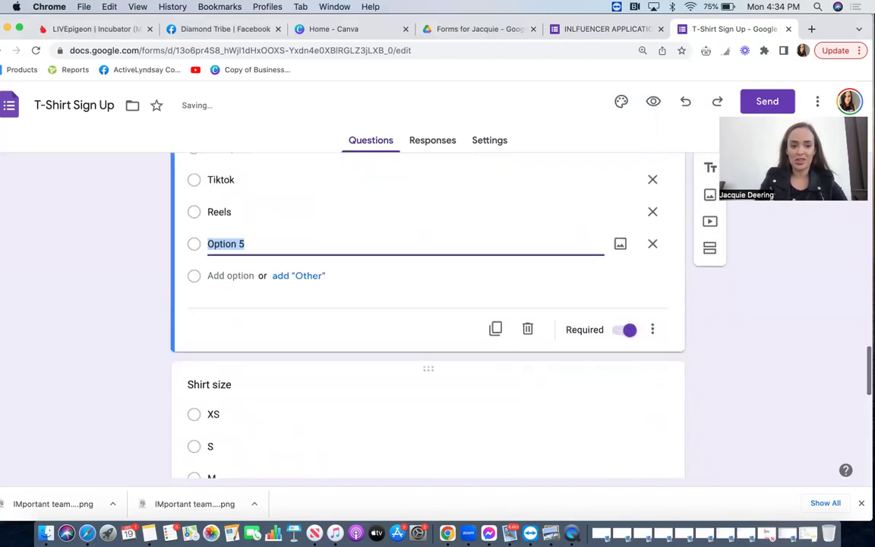
type("Other")
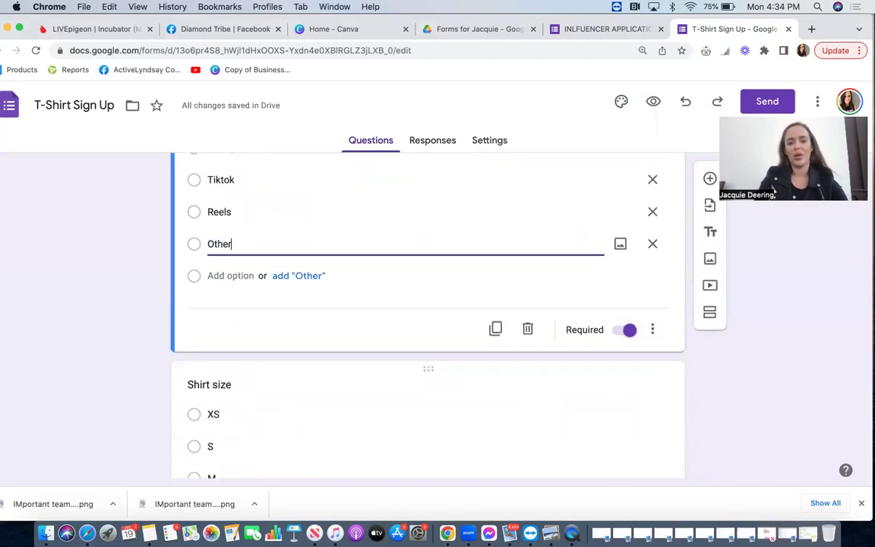
left_click(603, 29)
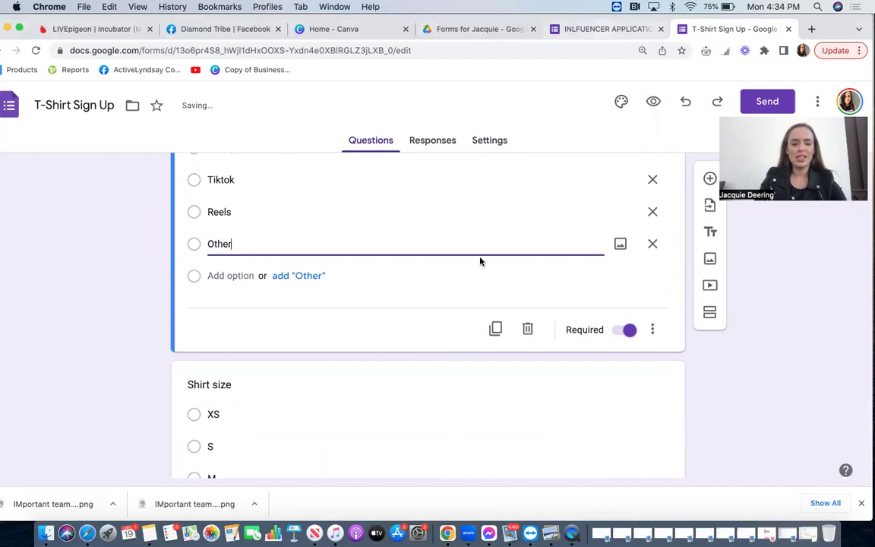
Retitle the Shirt size question to 'What is your full name?'
scroll(480, 261, "down", 3)
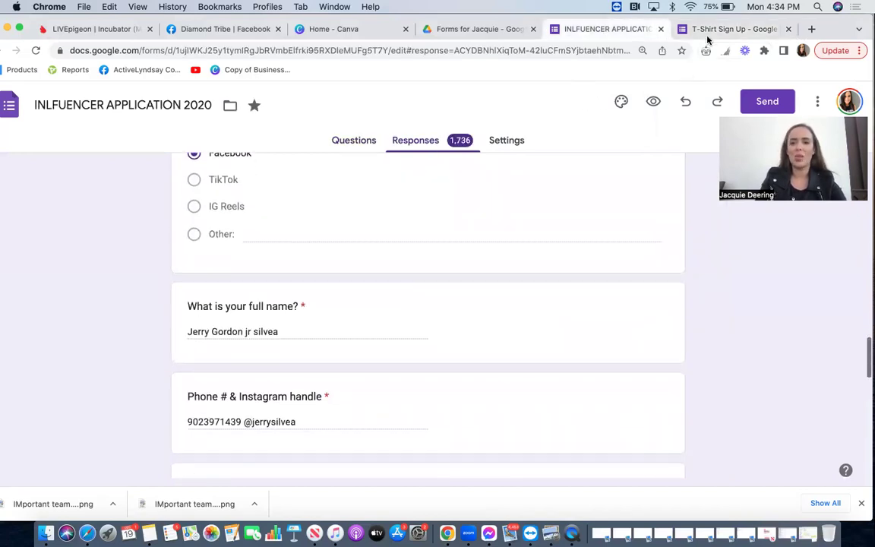
left_click(729, 29)
left_click(217, 390)
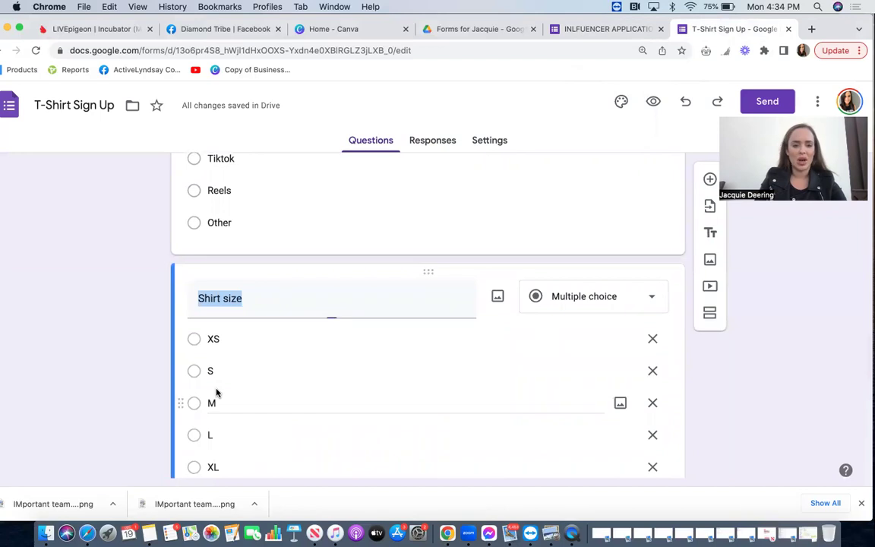
double_click(220, 371)
type("What")
triple_click(219, 298)
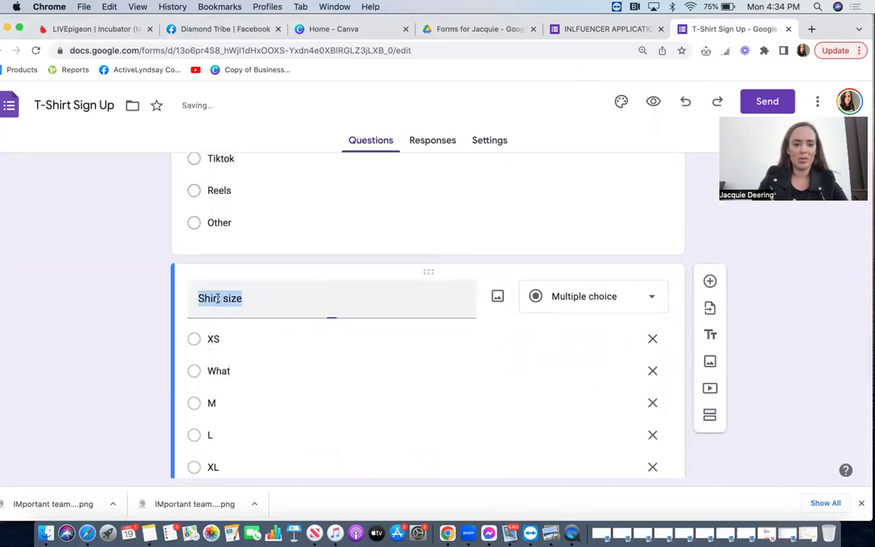
type("What is your")
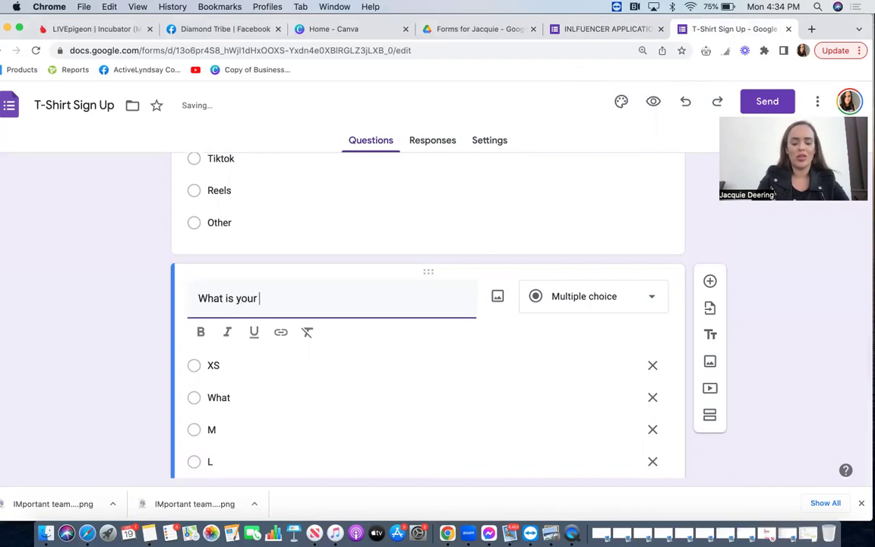
type(" fuk")
key("BackSpace")
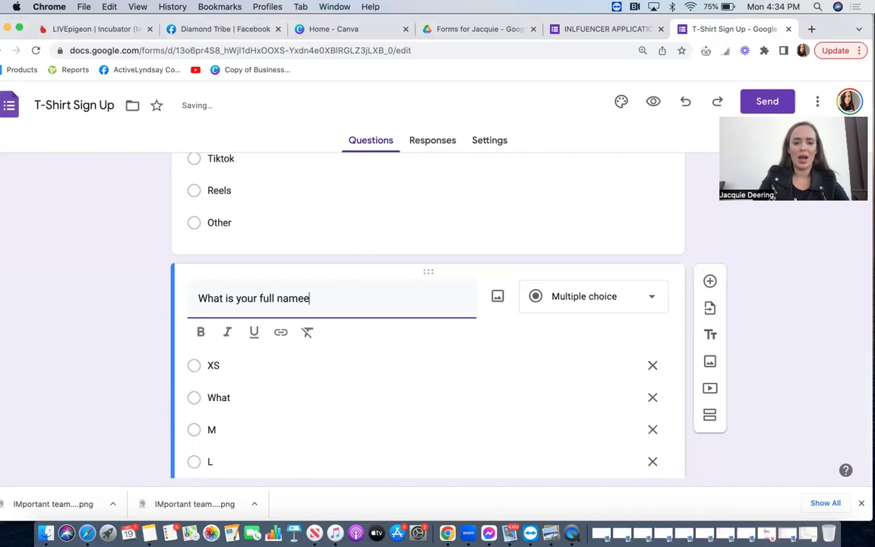
left_click(581, 298)
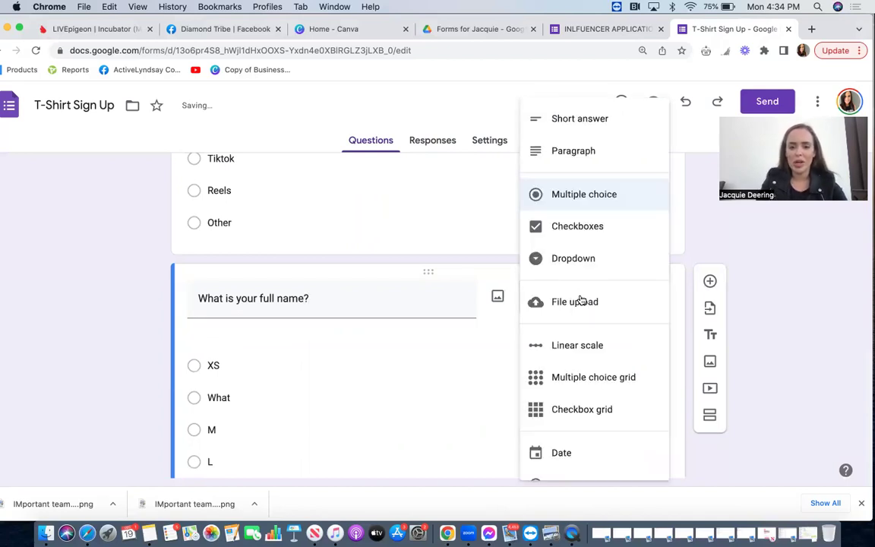
Set the full name question to Short answer and start retitling the T-Shirt Preview item
left_click(582, 135)
scroll(366, 342, "down", 5)
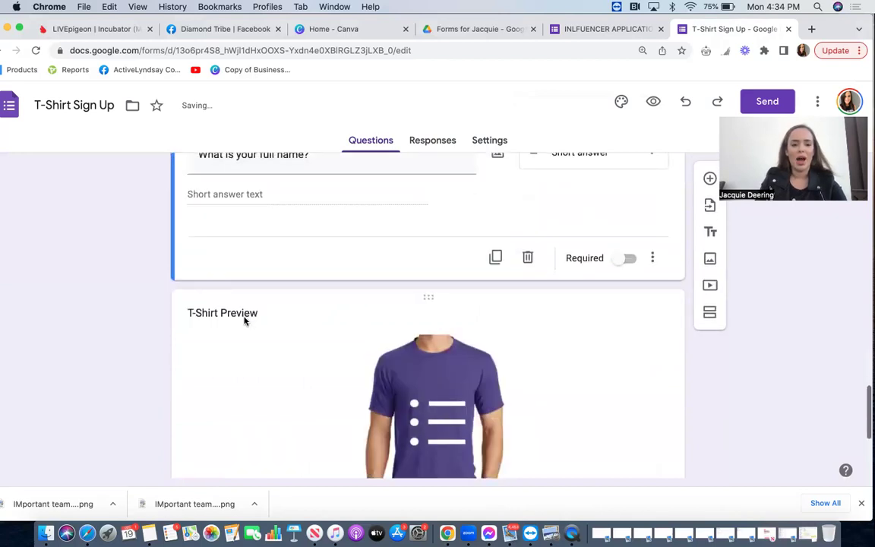
triple_click(244, 320)
type("What is")
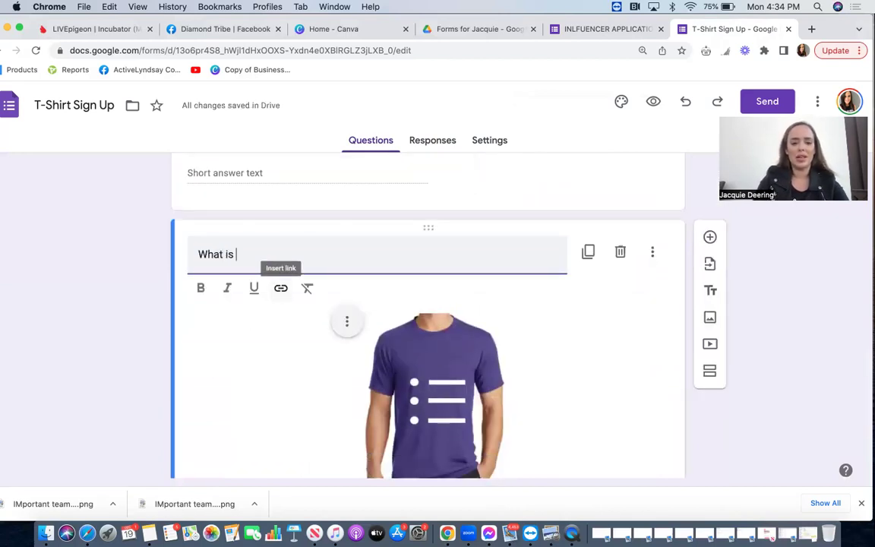
type(" your cell pho")
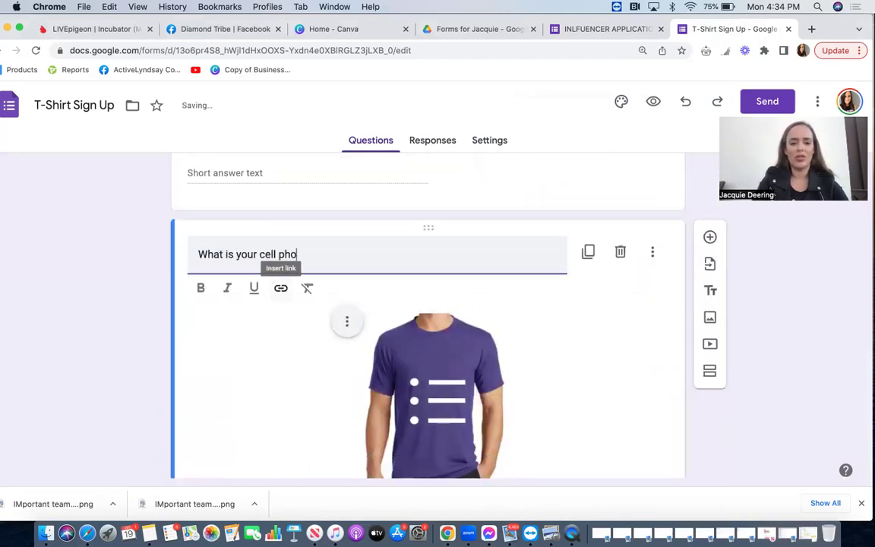
type("ne number so I can text you?")
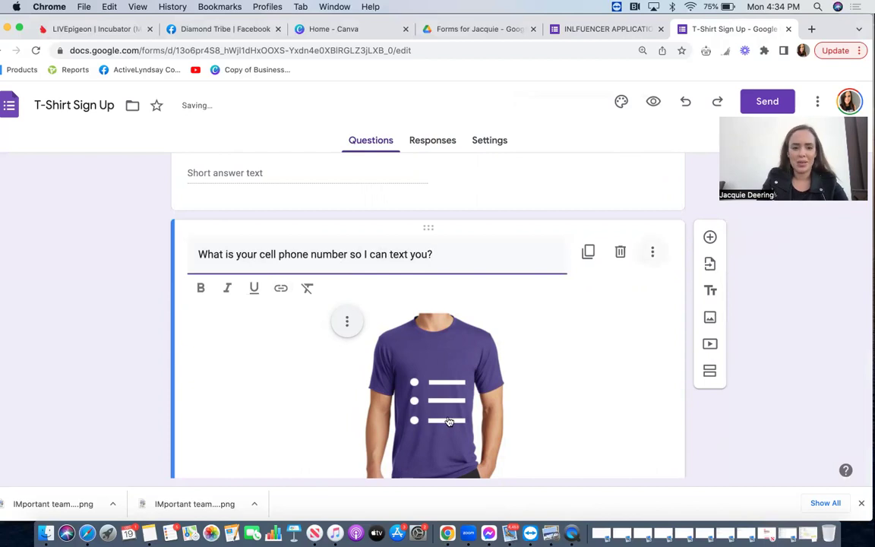
Delete the t-shirt preview image item
scroll(445, 375, "down", 2)
left_click(445, 375)
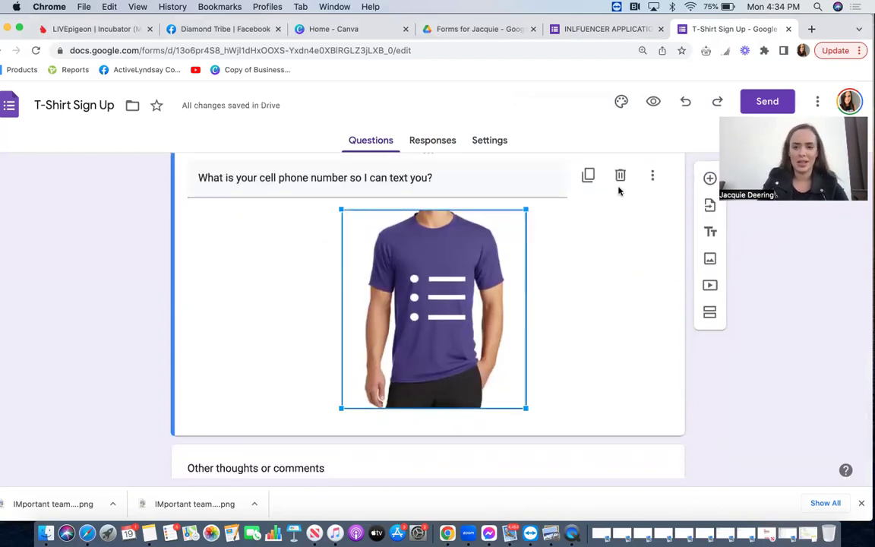
scroll(612, 240, "up", 2)
left_click(622, 246)
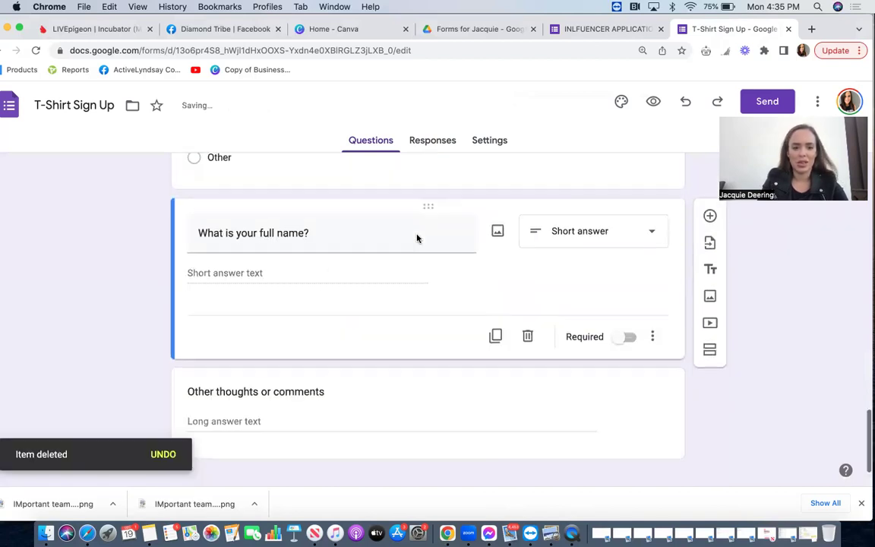
scroll(399, 366, "down", 1)
scroll(399, 372, "up", 5)
scroll(364, 414, "down", 5)
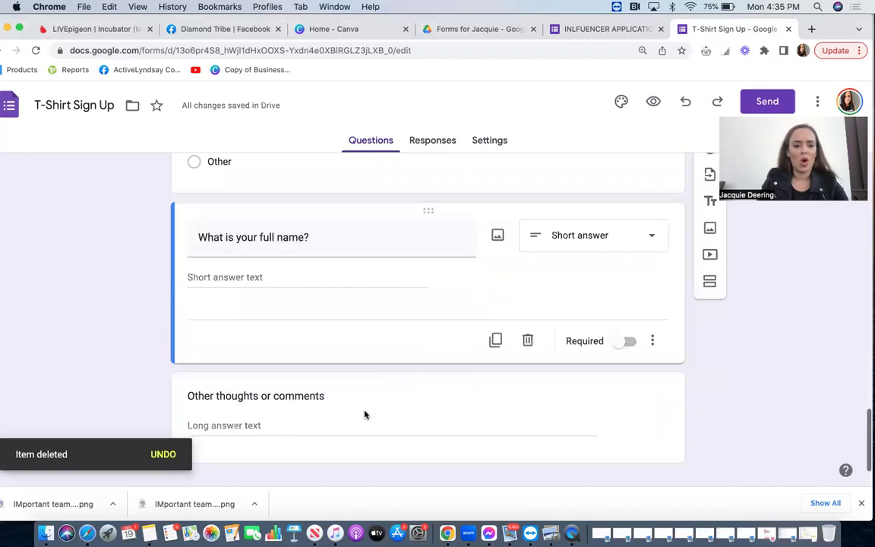
Retitle the Other thoughts or comments question to 'What is your cell phone number so I can text you?'
left_click(287, 411)
type("What is your cell")
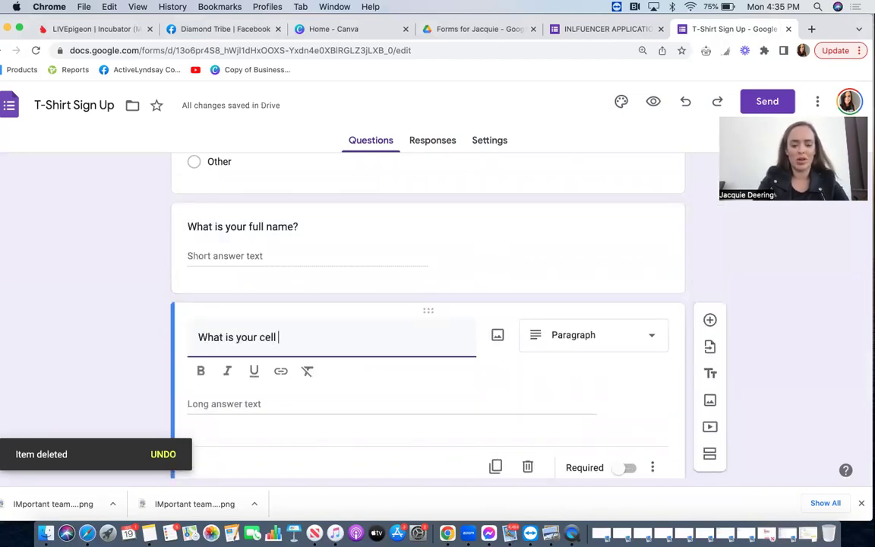
type(" phone number so I can")
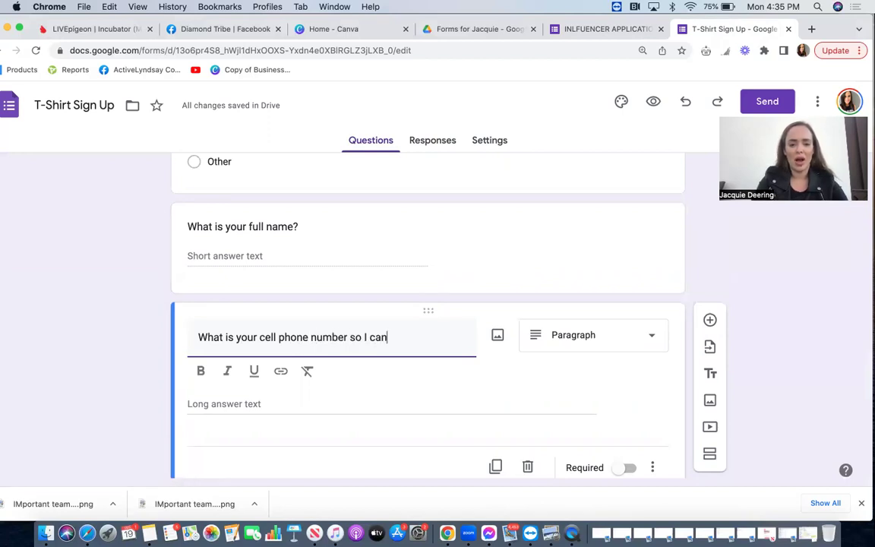
type(" text you?")
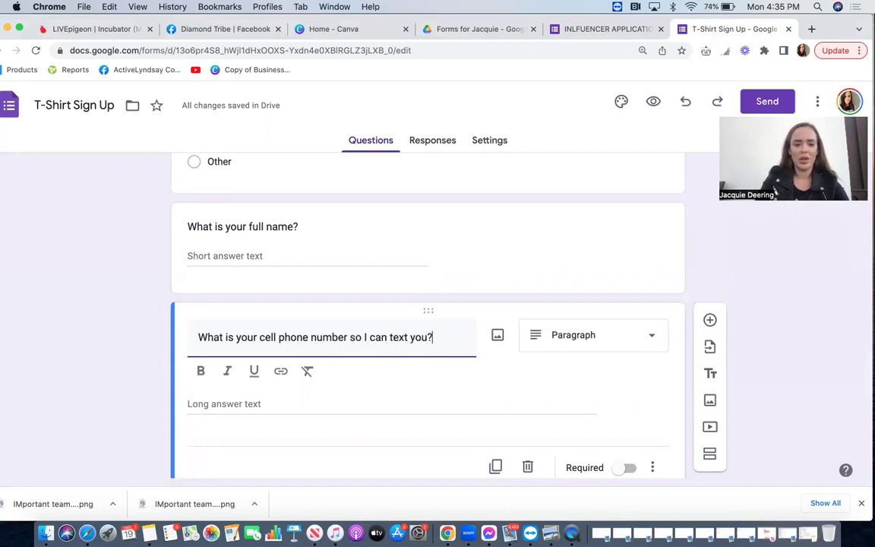
scroll(735, 256, "down", 2)
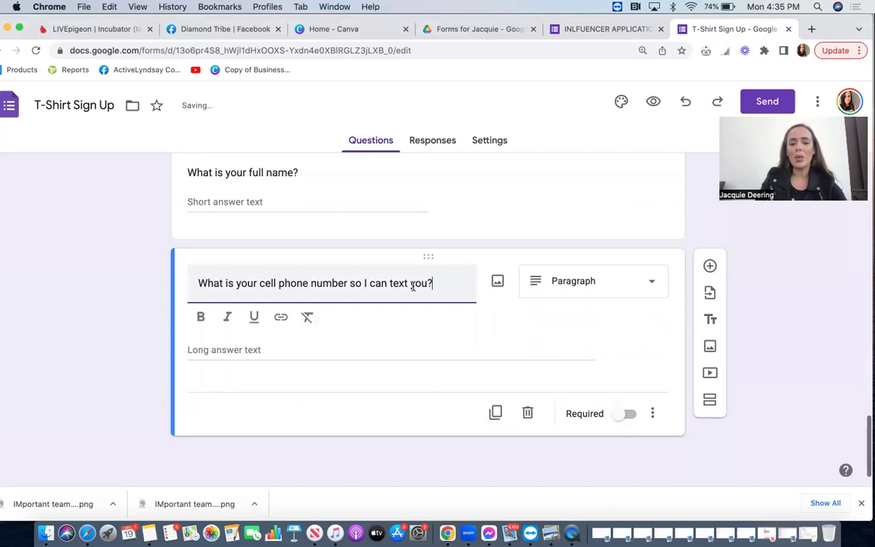
Add a short-answer question 'What is your instagram handle?'
left_click(710, 267)
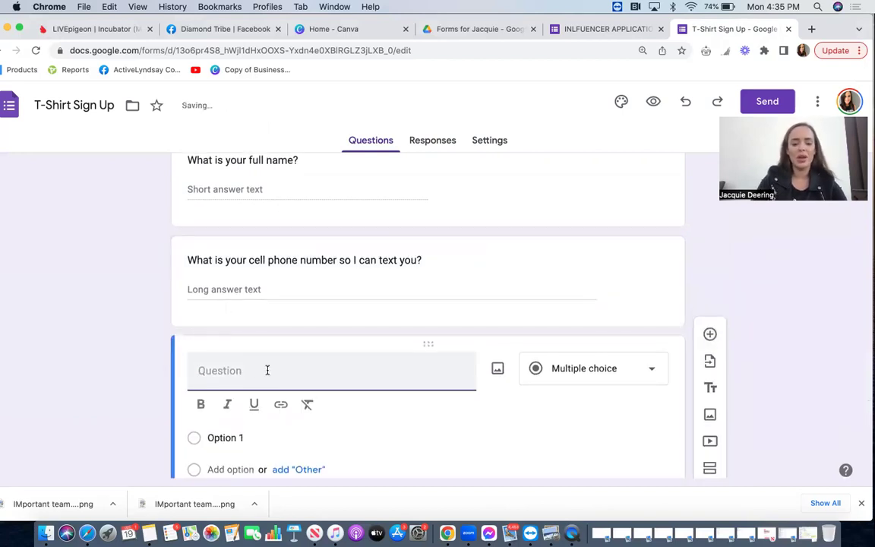
type("What is your instagram handle?")
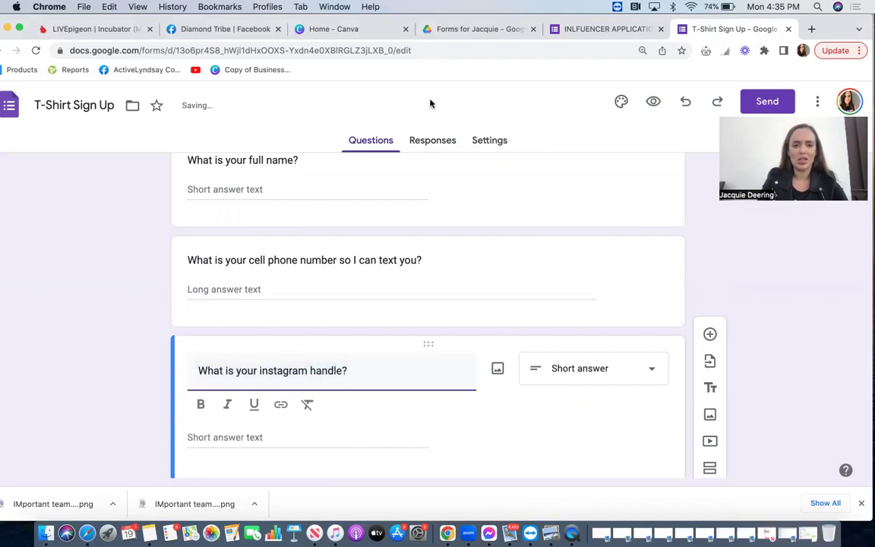
left_click(576, 28)
scroll(478, 183, "down", 3)
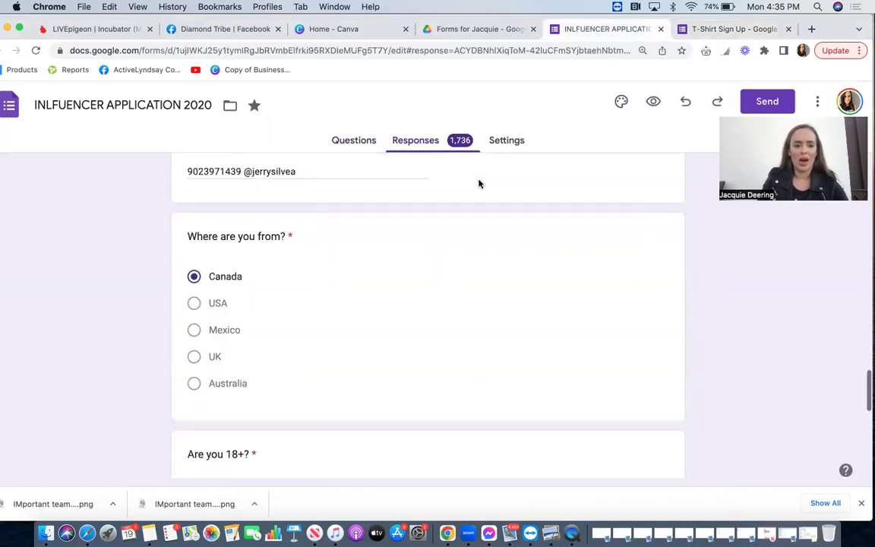
left_click(718, 29)
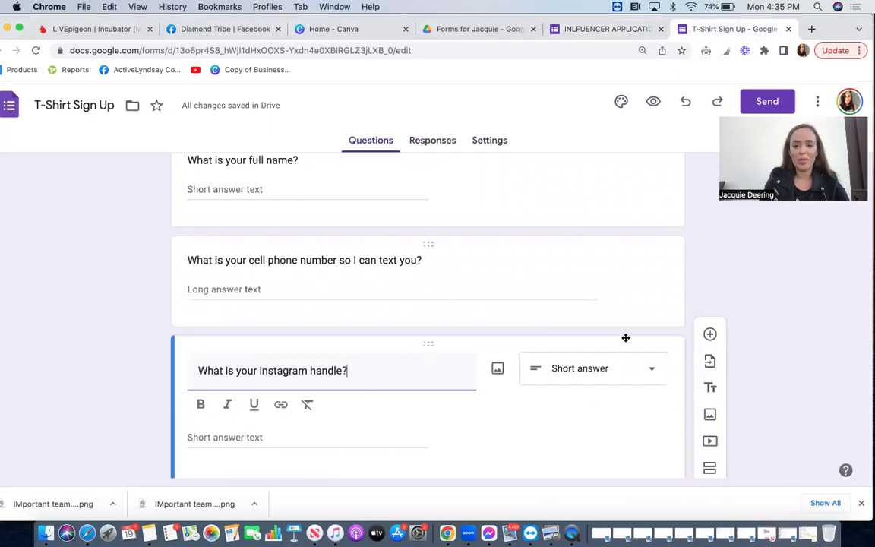
Add a multiple-choice question titled 'Where are you from?'
left_click(709, 335)
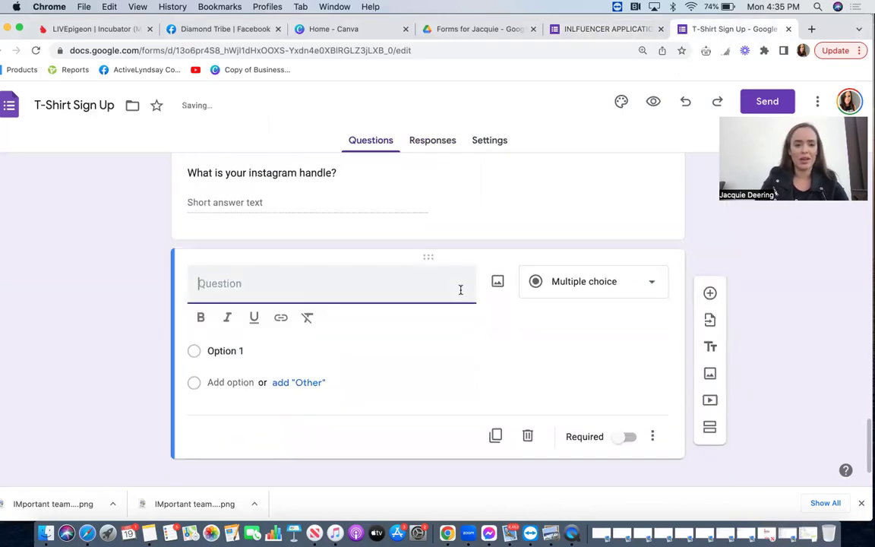
type("Where are yo")
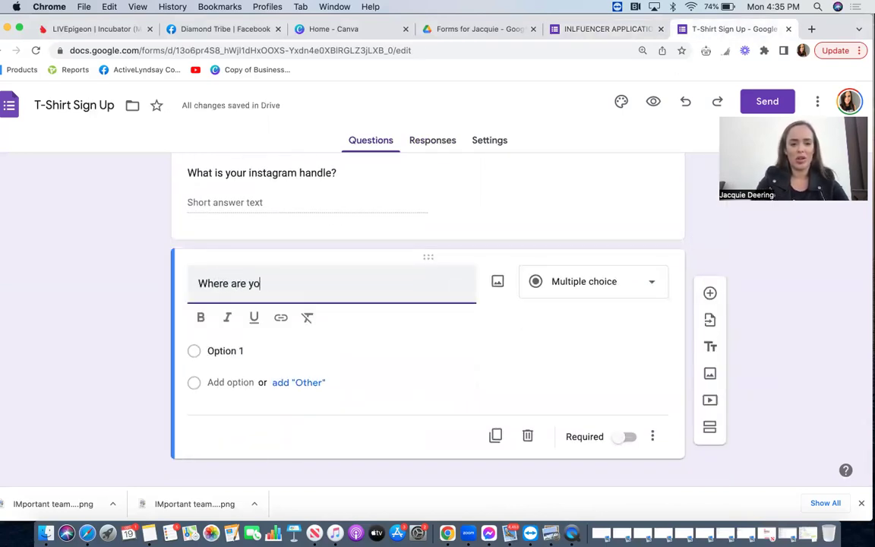
type("u from?")
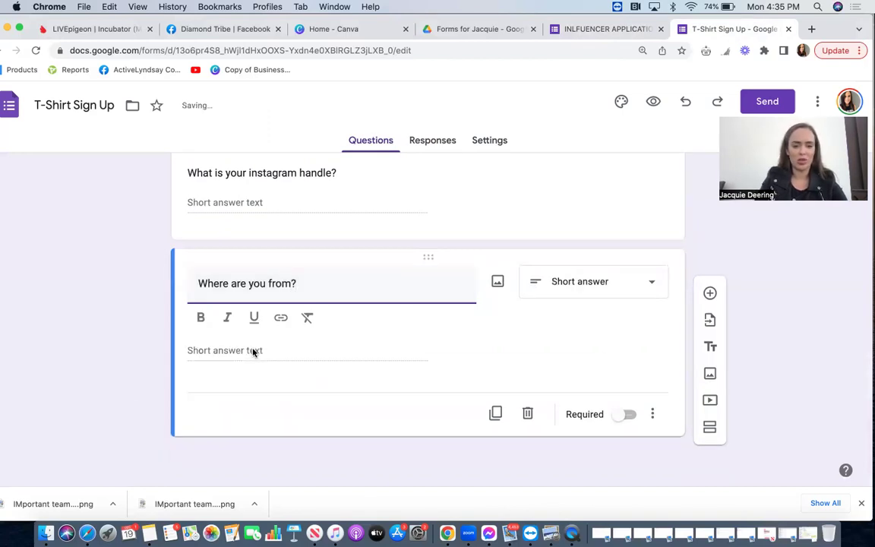
left_click(252, 351)
left_click(553, 311)
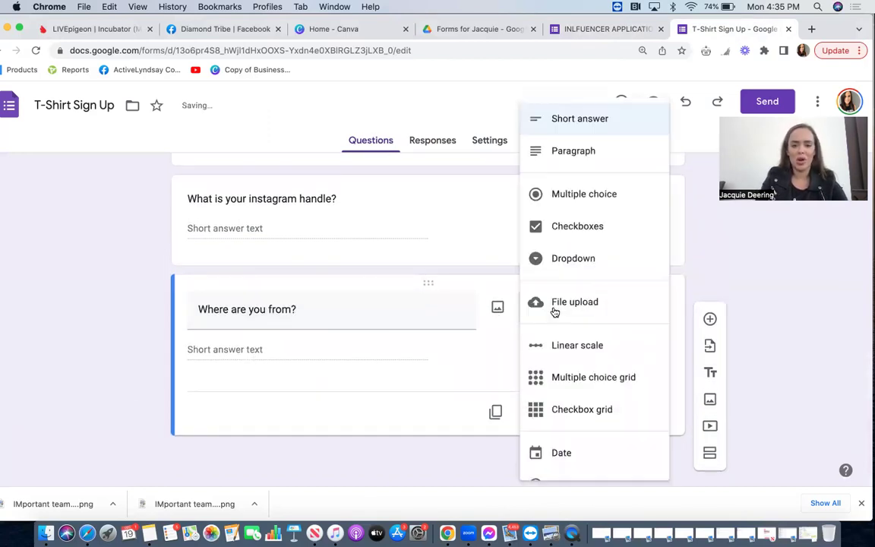
left_click(590, 194)
Give 'Where are you from?' the options Canada, Usa and Other
left_click(241, 349)
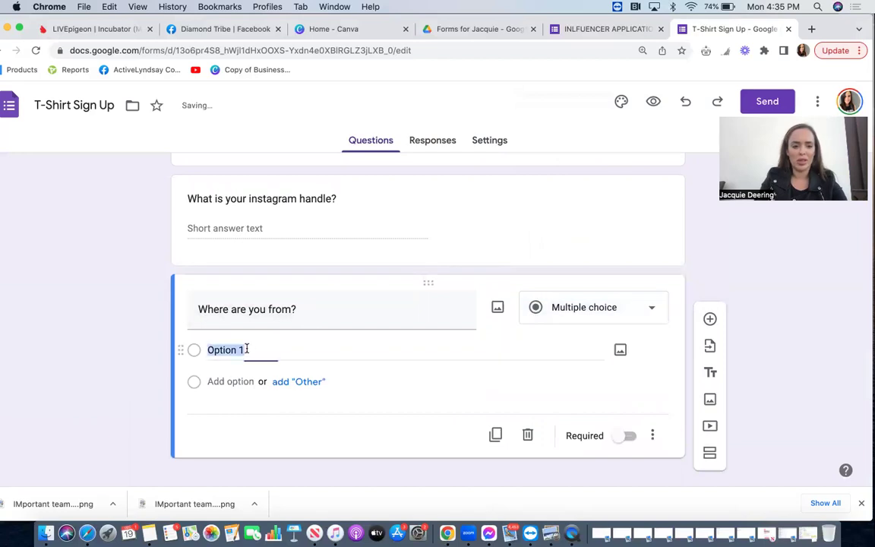
type("Canadd")
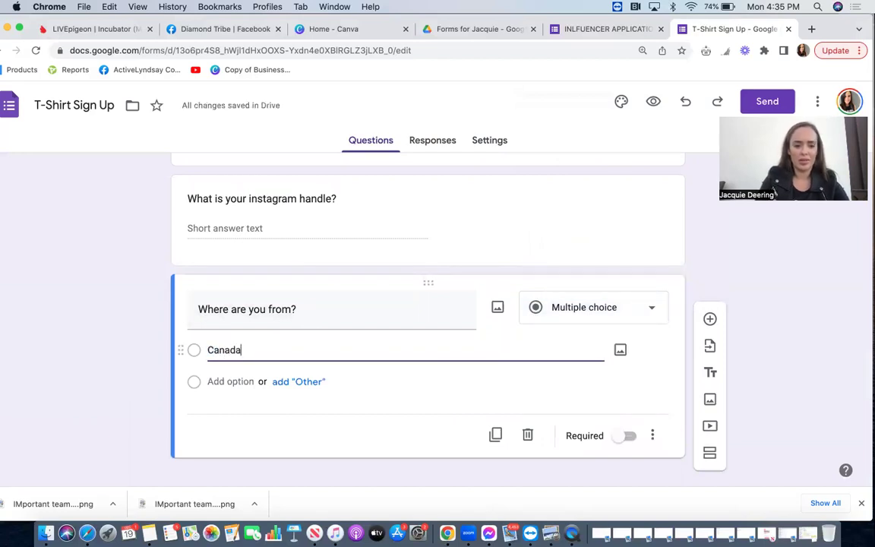
key("Return")
type("Usa")
key("Return")
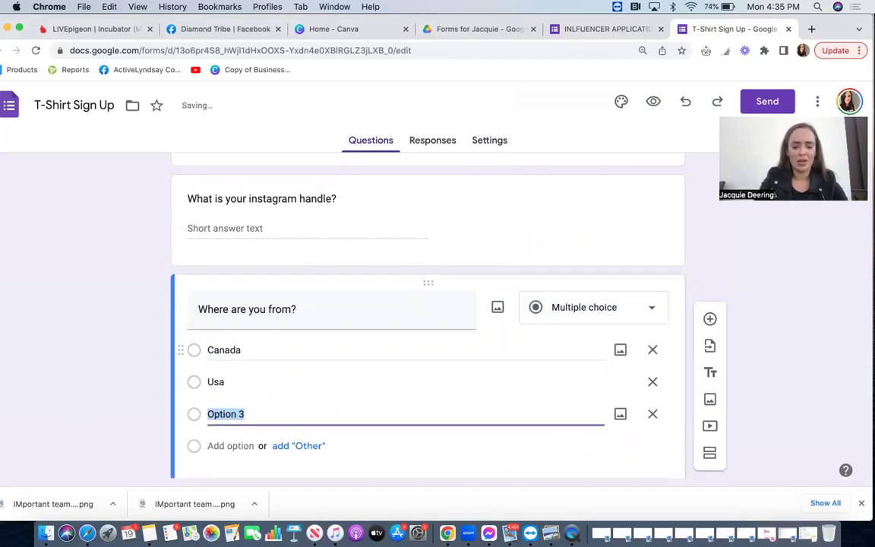
type("ri")
key("BackSpace")
key("BackSpace")
key("BackSpace")
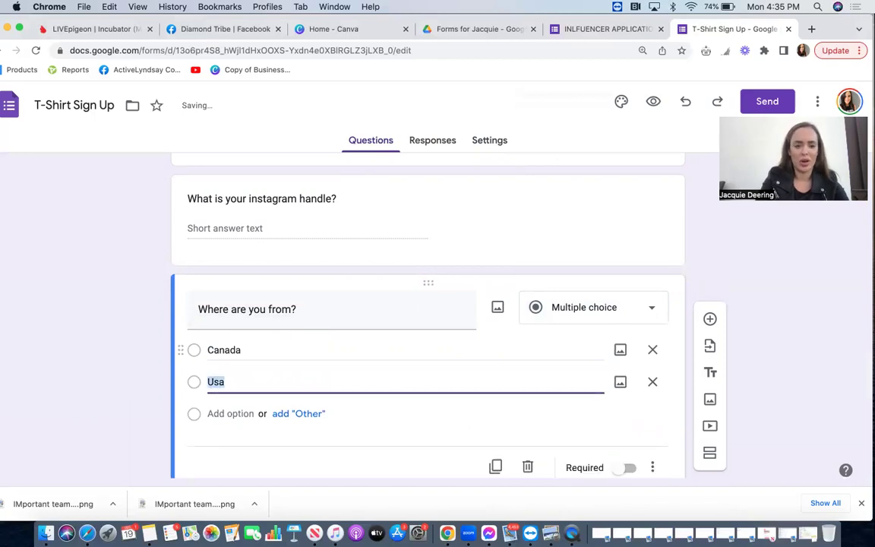
key("Return")
type("Other")
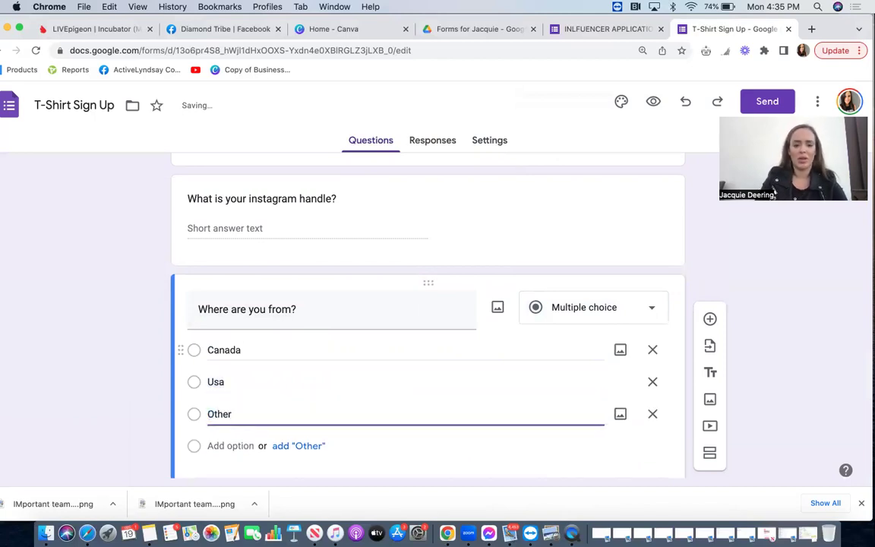
Compare with the older form's location choices, then add a new question below
left_click(594, 30)
scroll(491, 200, "down", 3)
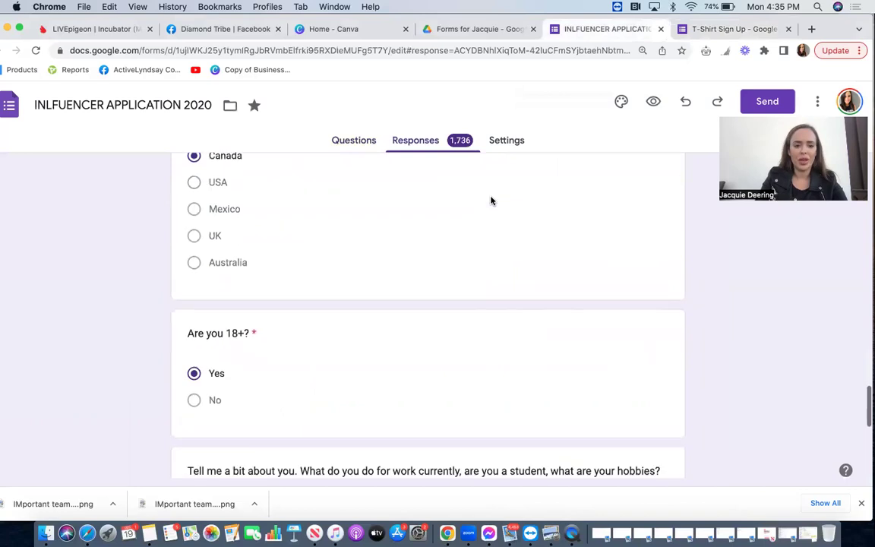
left_click(741, 32)
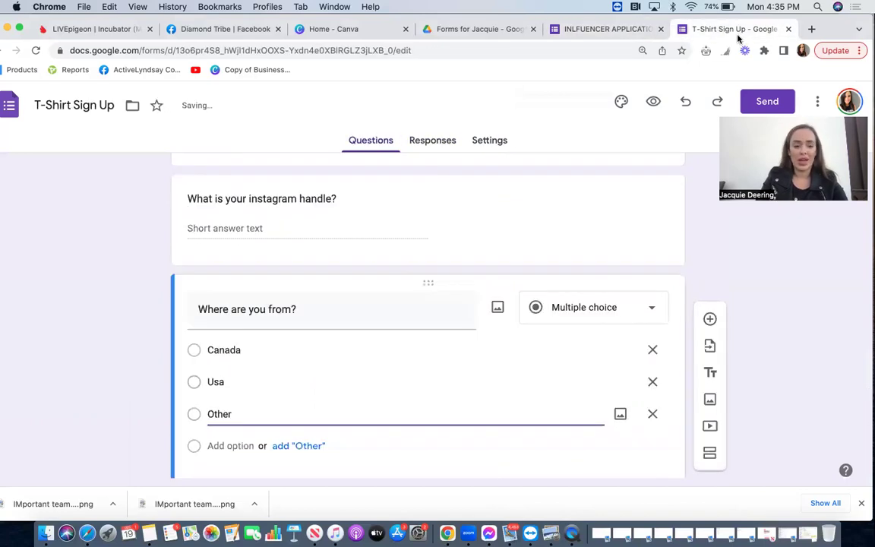
left_click(710, 318)
Add the multiple-choice question 'Are you 18 or older?' with options Yes and No
type("A")
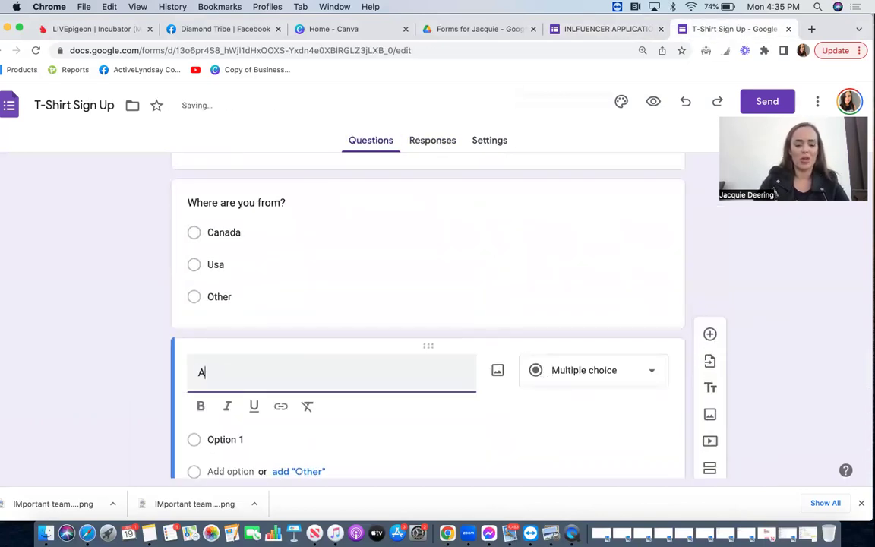
type("re you")
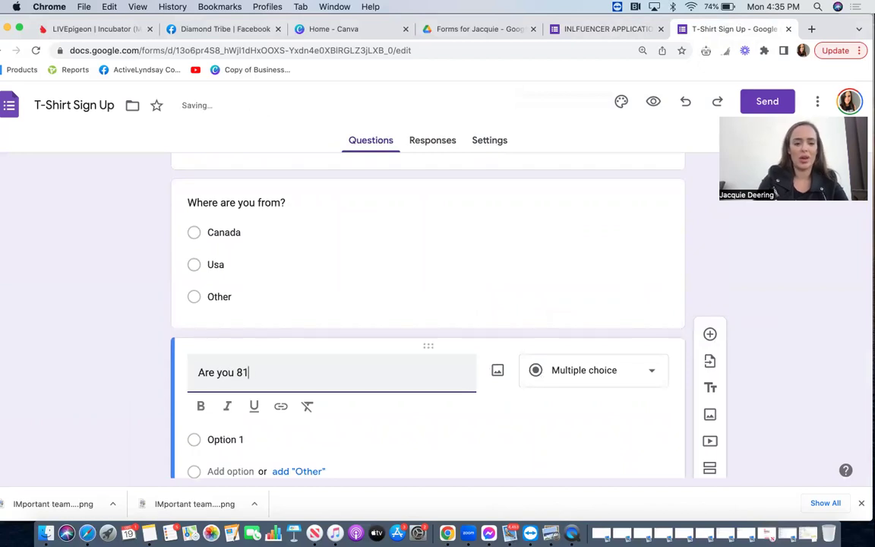
type(" 18")
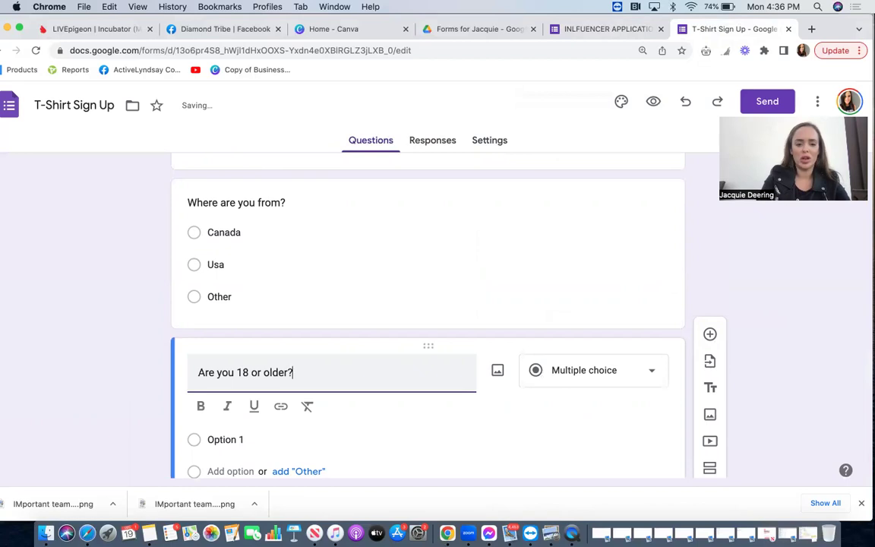
type(" or older?")
left_click(240, 440)
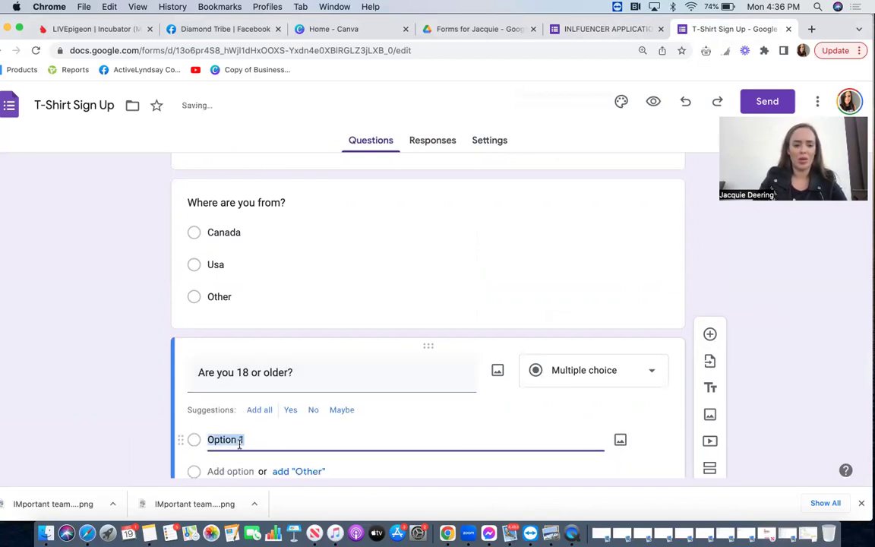
type("Yes")
left_click(221, 418)
type("No")
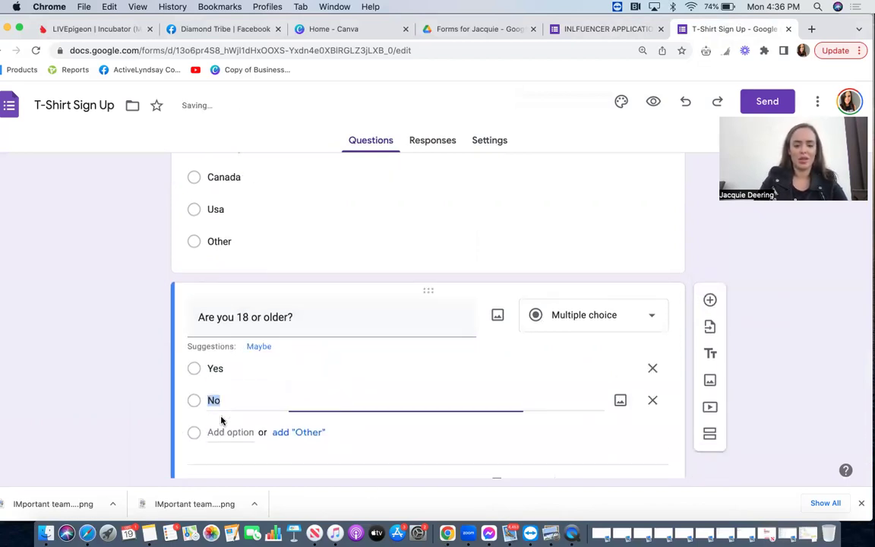
Copy the 'Tell me a bit about you' question text from the older form
left_click(572, 30)
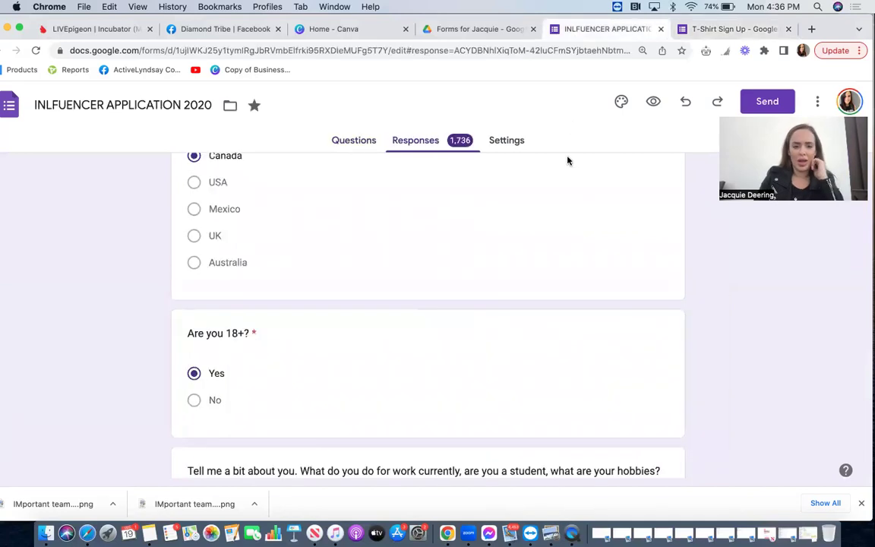
scroll(566, 160, "down", 3)
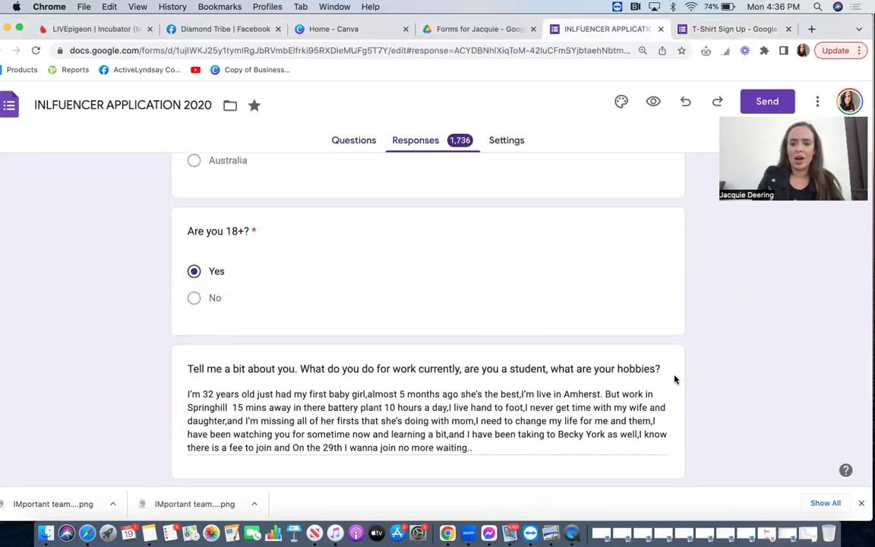
scroll(674, 379, "up", 2)
left_click_drag(661, 450, 178, 465)
key("cmd+c")
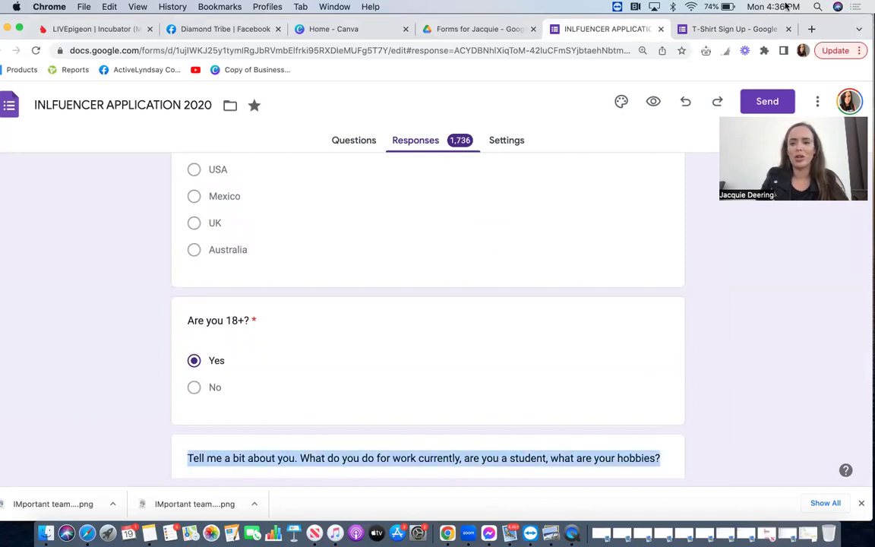
left_click(726, 30)
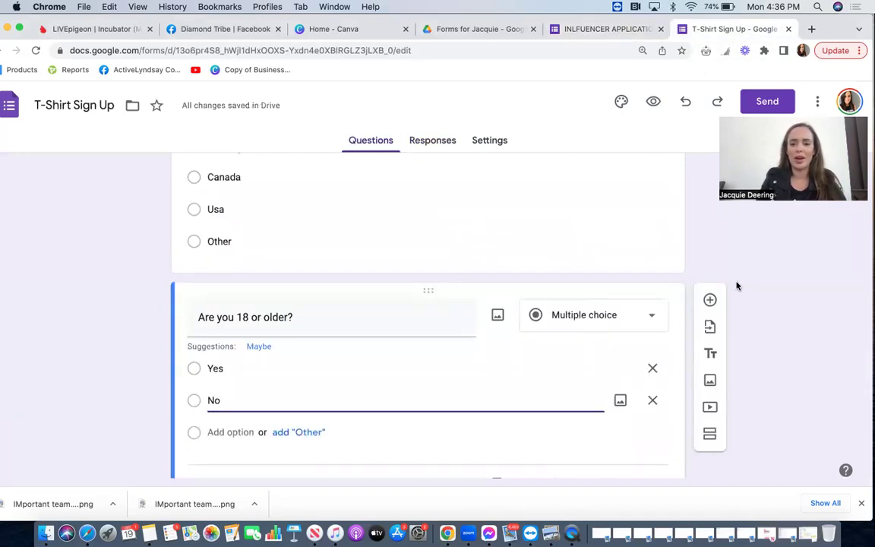
Paste 'Tell me a bit about you' as a new question and copy the $500-$2000/month question text
left_click(708, 301)
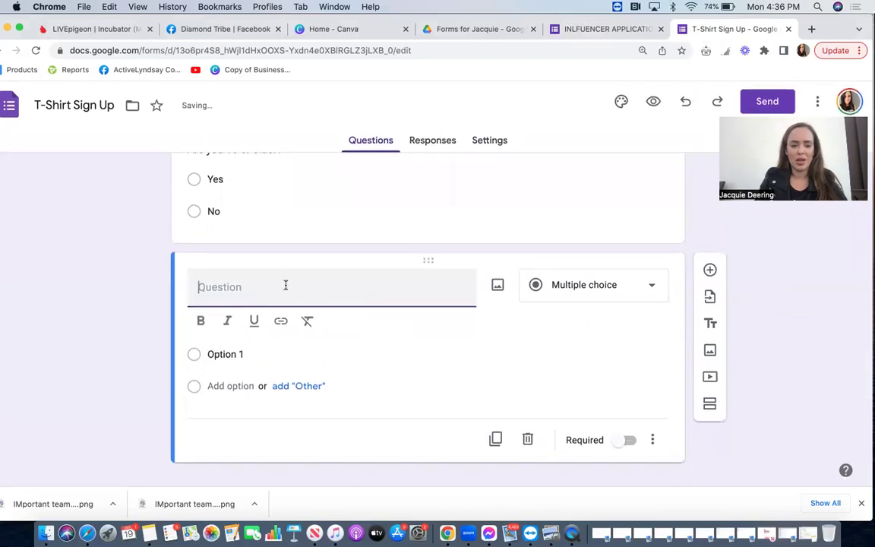
key("cmd+v")
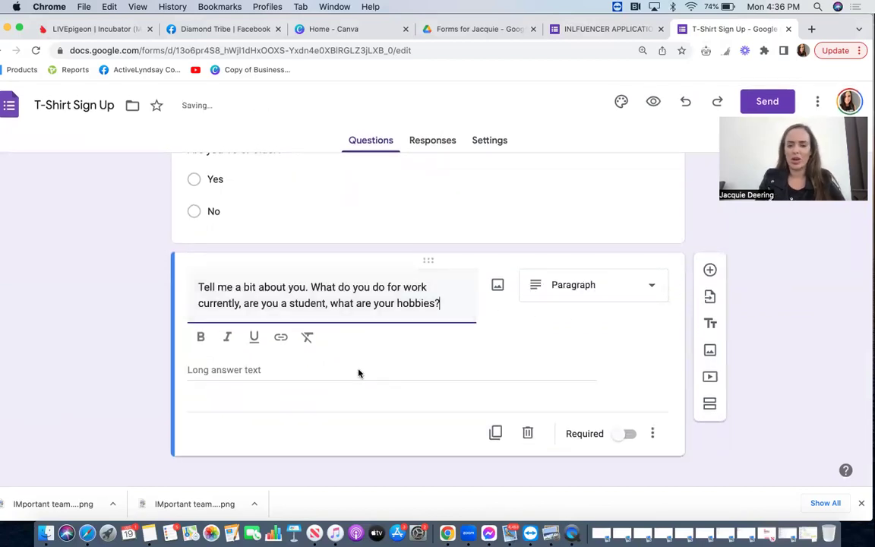
left_click(597, 29)
scroll(517, 246, "down", 5)
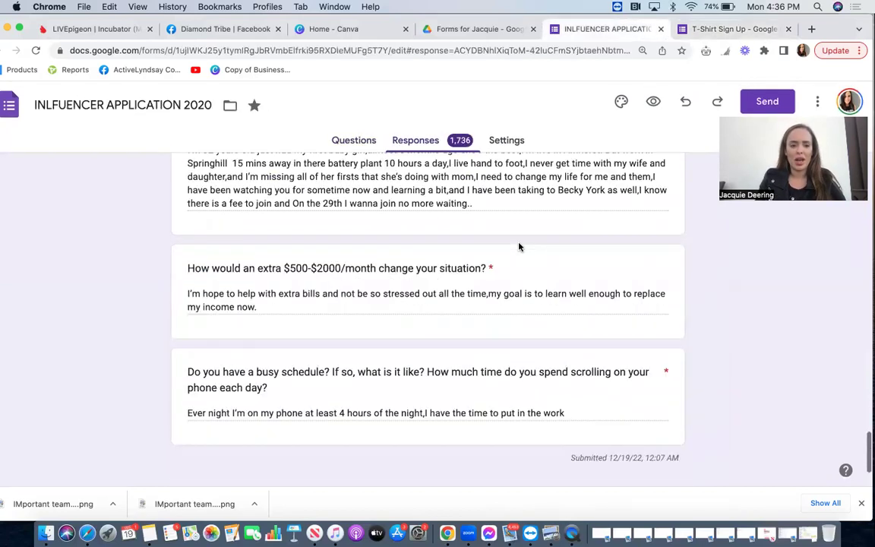
right_click(481, 274)
key("Escape")
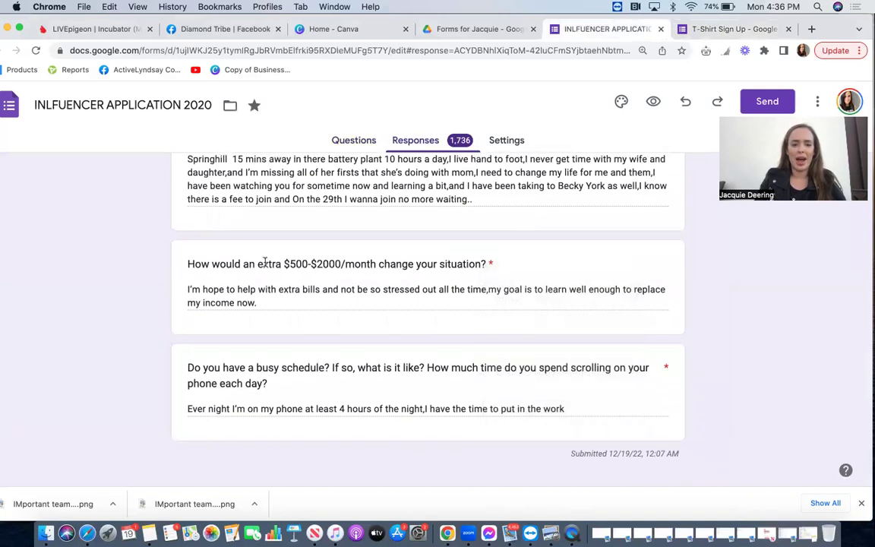
left_click_drag(187, 263, 484, 261)
key("cmd+c")
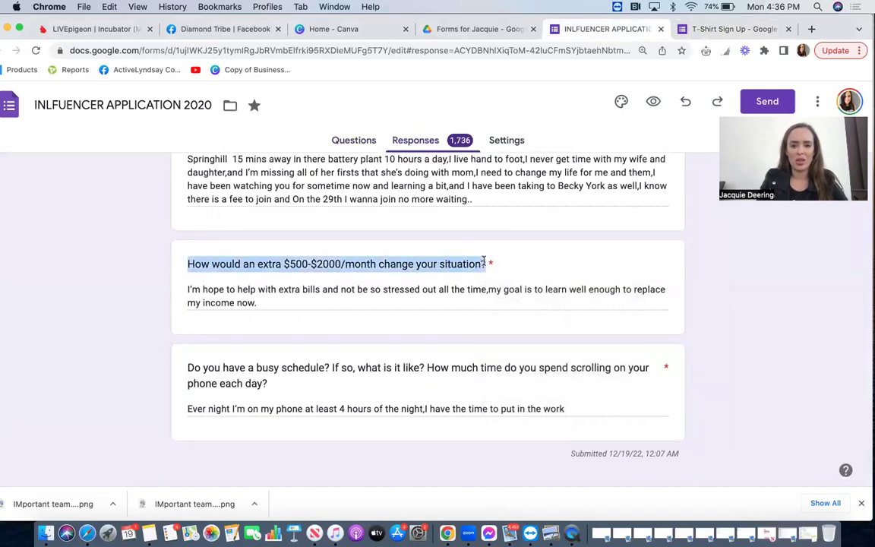
left_click(729, 29)
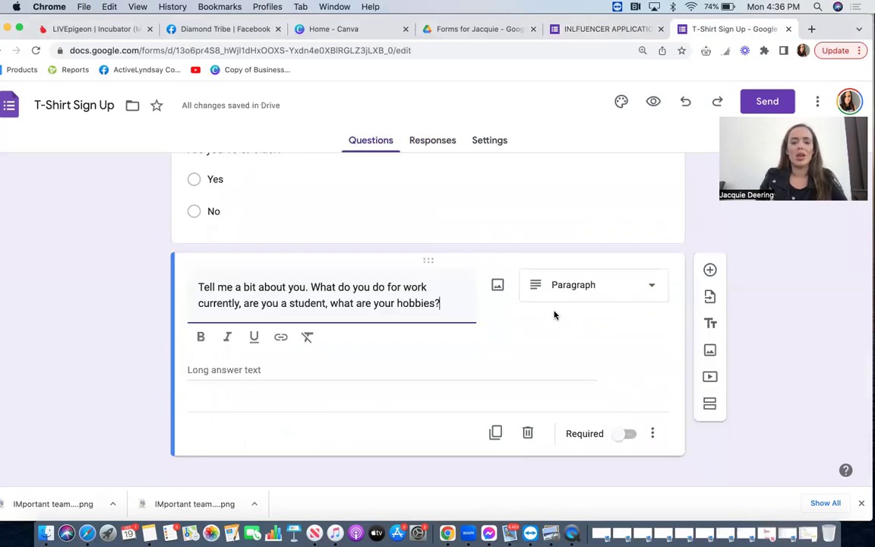
Add the $500-$2000/month question as a Paragraph answer and copy the busy schedule question
left_click(709, 270)
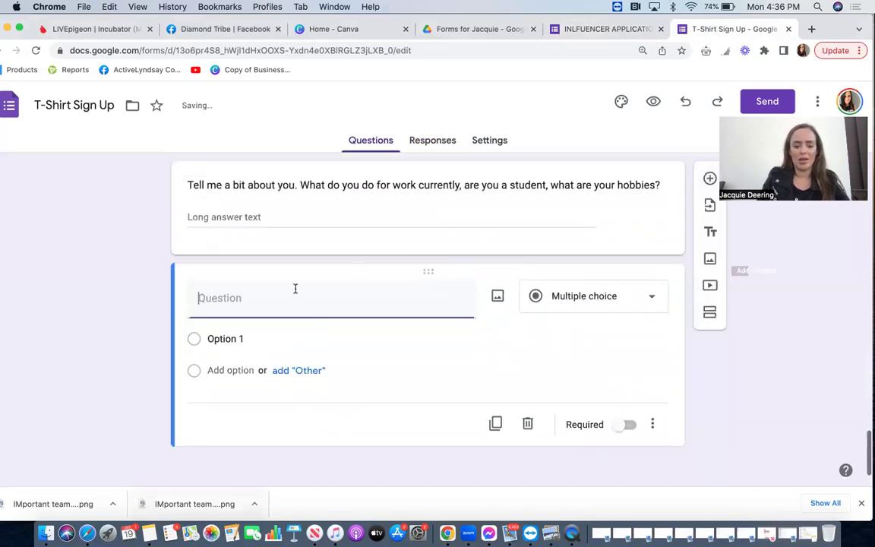
key("cmd+v")
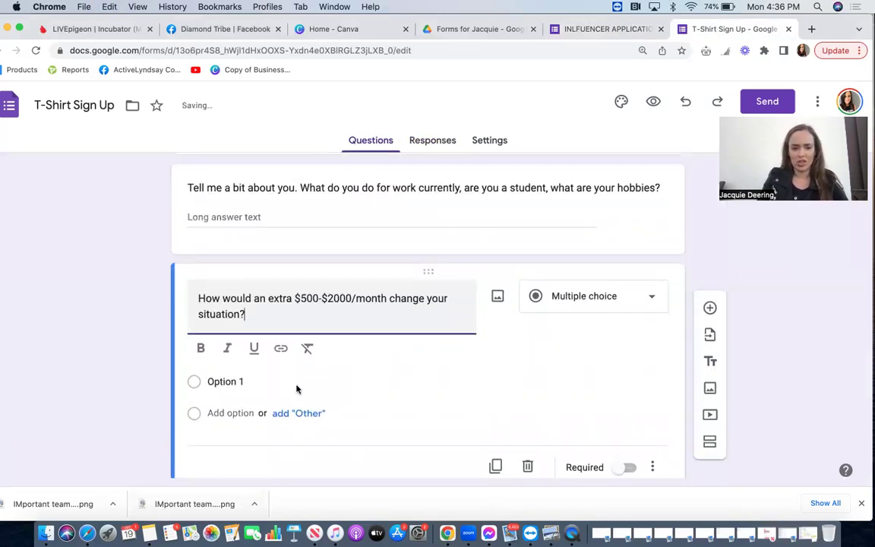
left_click(556, 300)
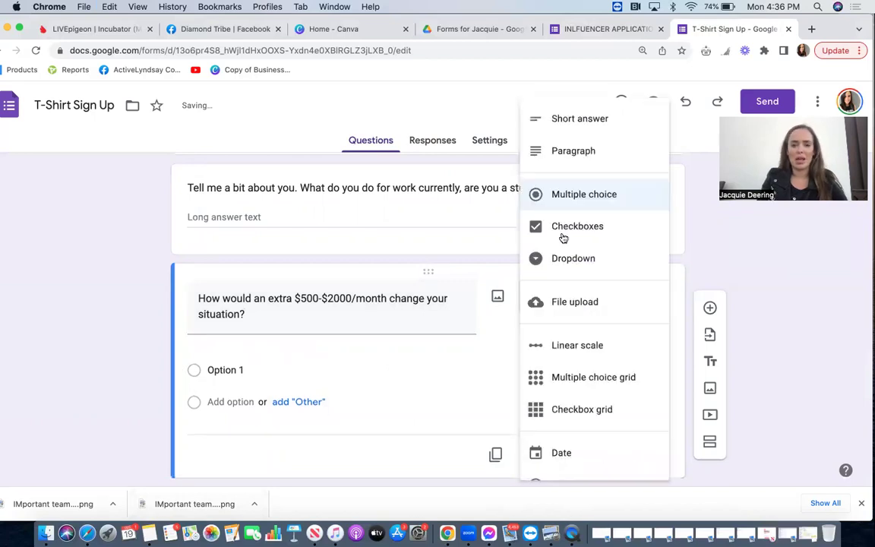
left_click(565, 152)
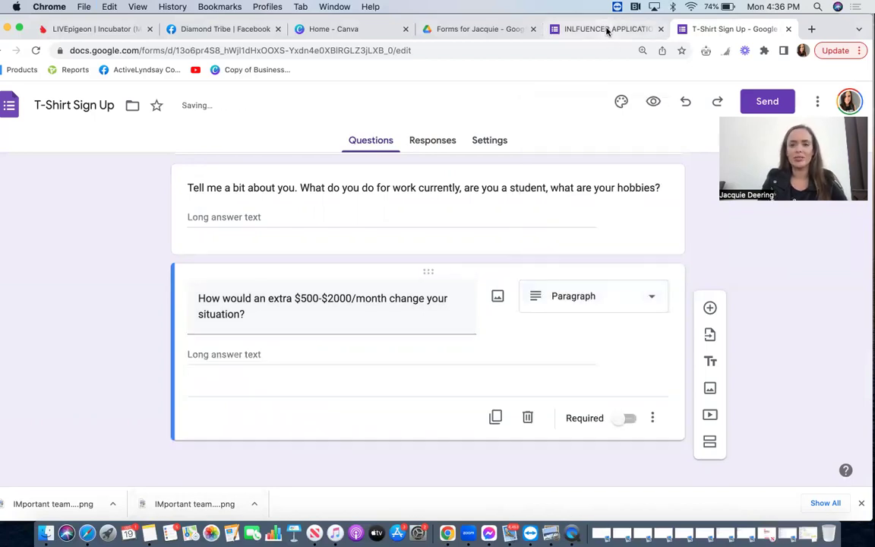
left_click(607, 30)
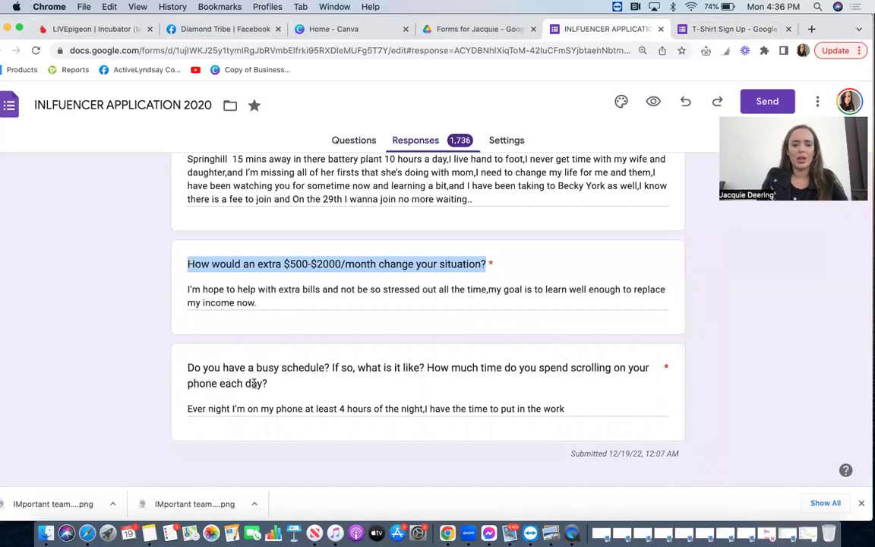
left_click_drag(266, 384, 190, 370)
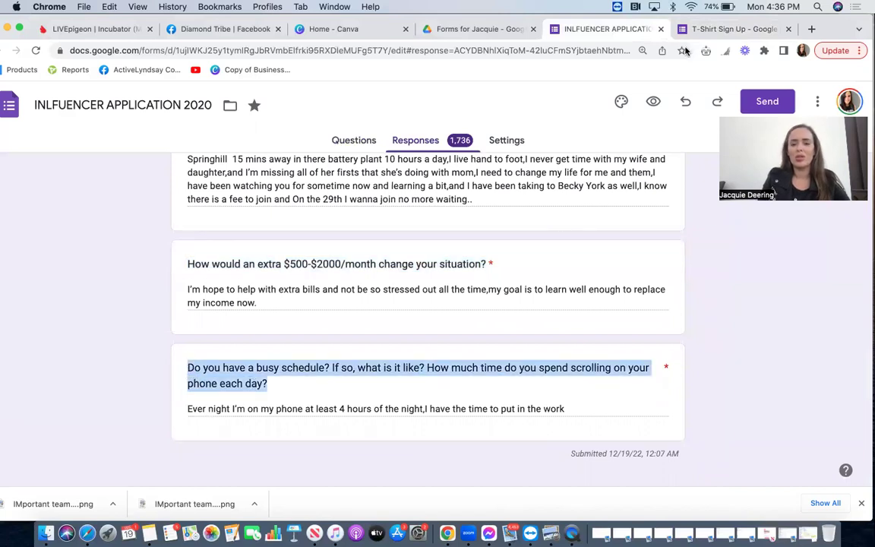
Add the busy-schedule daily scrolling question as a Paragraph answer and return to the form's top
key("ctrl+Tab")
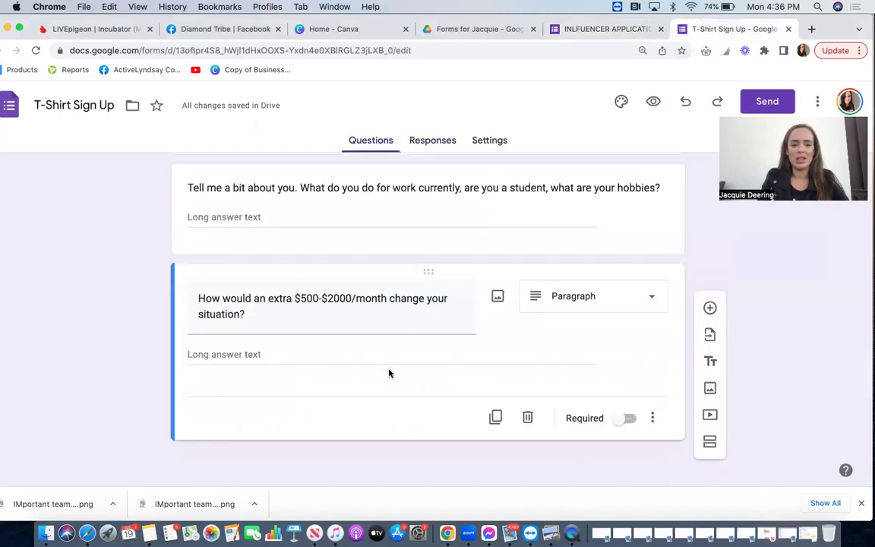
left_click(709, 307)
type("Do you have a busy schedule? If so, what is it like? How much time do you spend scrolling on your phone each day?")
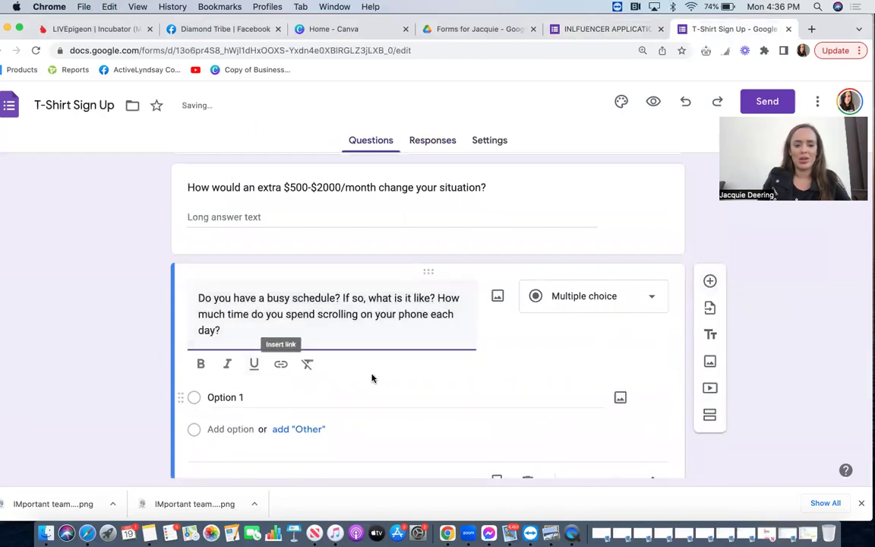
left_click(563, 302)
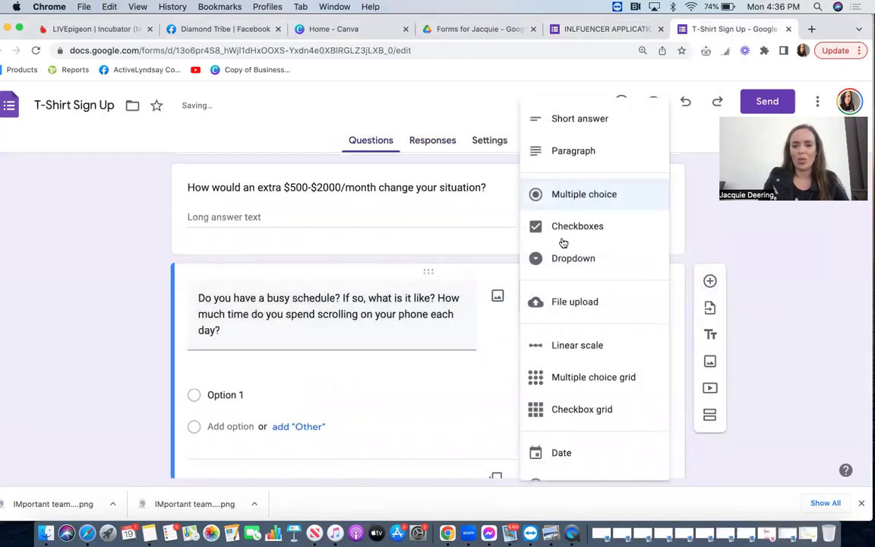
left_click(557, 154)
scroll(448, 385, "up", 10)
scroll(449, 385, "up", 15)
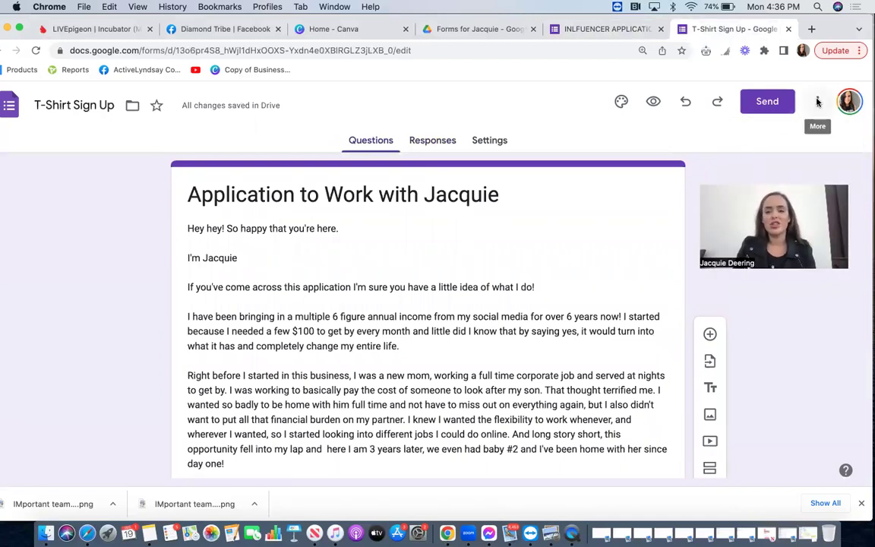
Glance at the More options menu, then open the Send form dialog
left_click(816, 103)
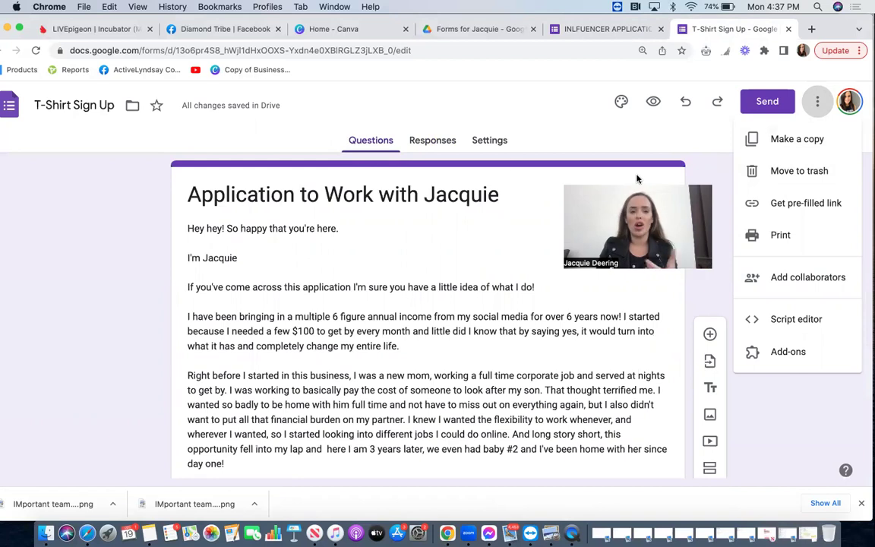
left_click(77, 161)
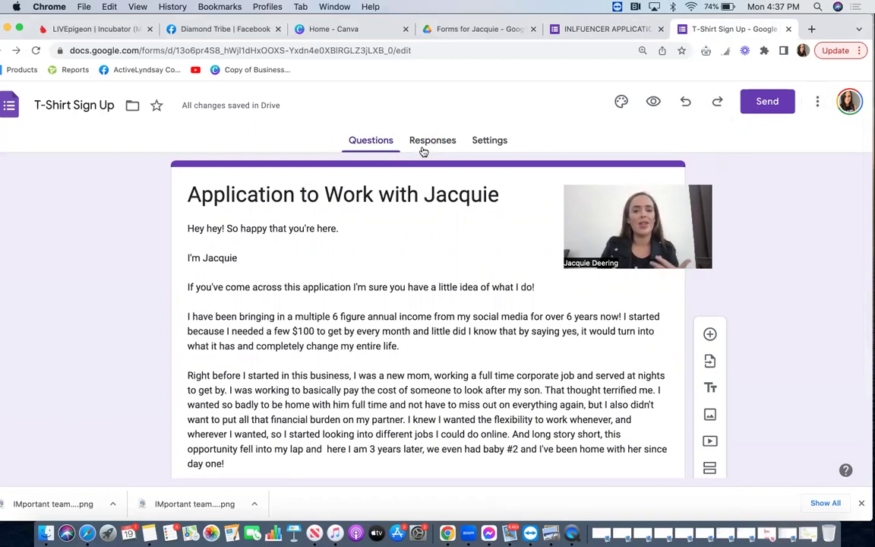
left_click(779, 107)
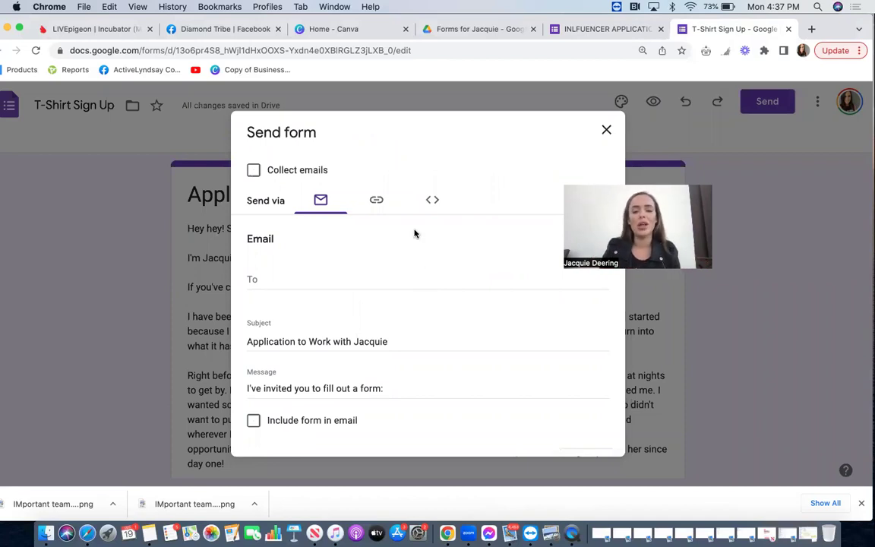
Turn on Collect emails for the form
left_click(255, 172)
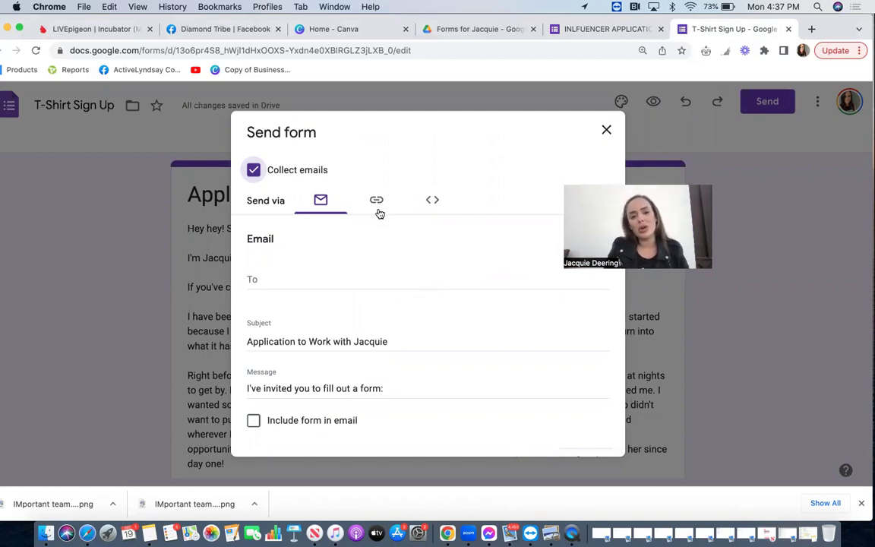
left_click(312, 170)
left_click(325, 173)
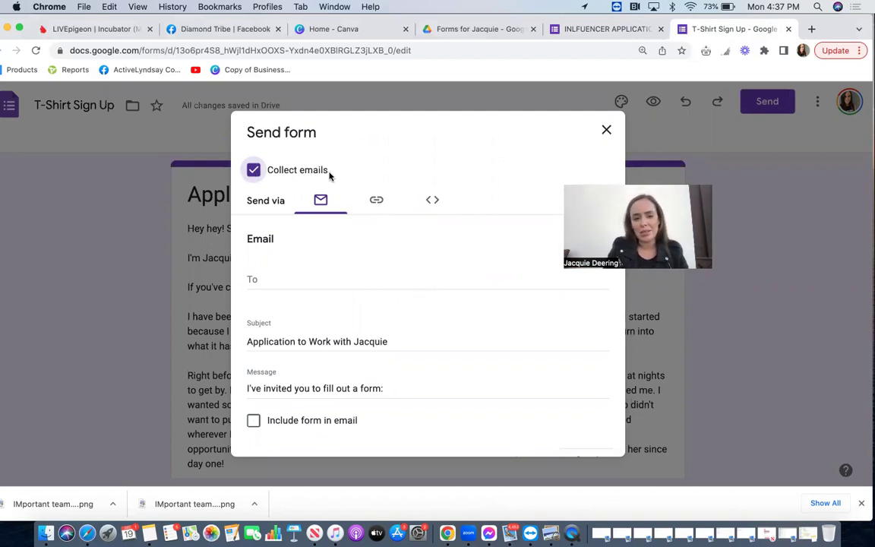
Copy the shortened forms.gle share link and close the Send form dialog
left_click(378, 202)
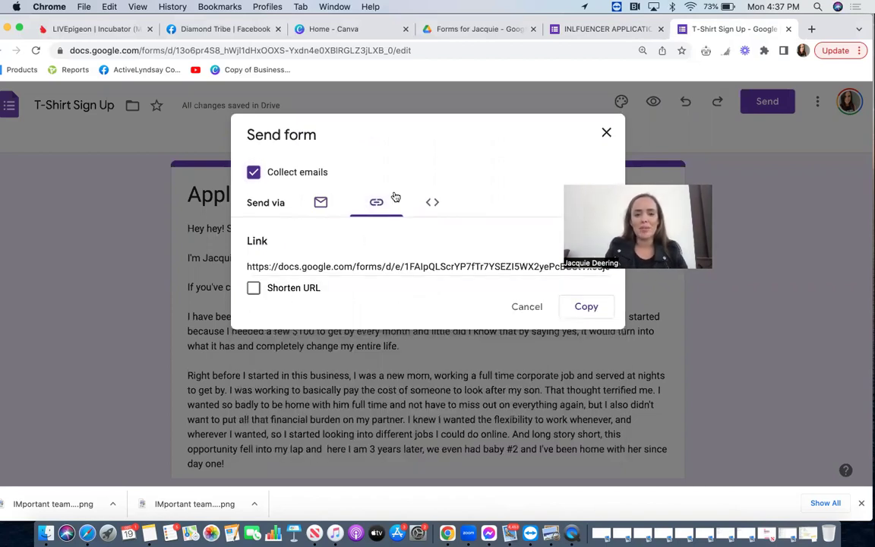
left_click(253, 288)
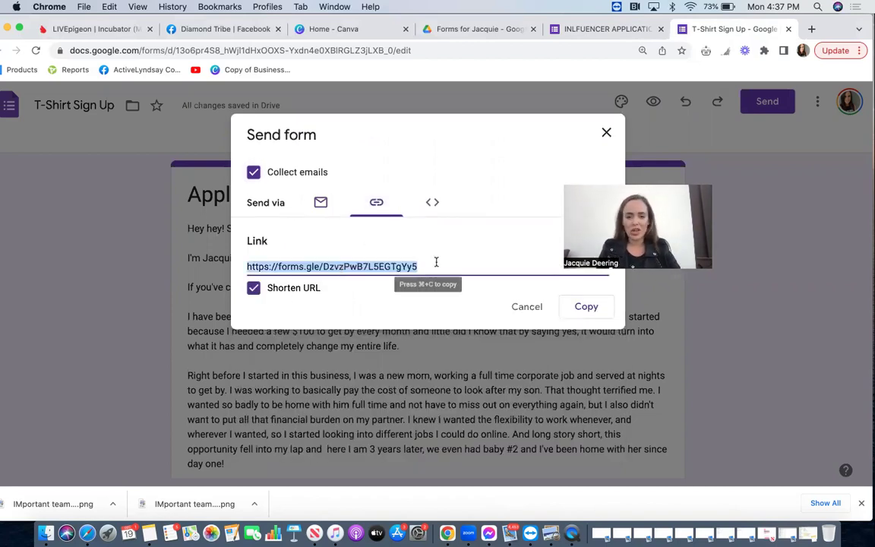
left_click(585, 308)
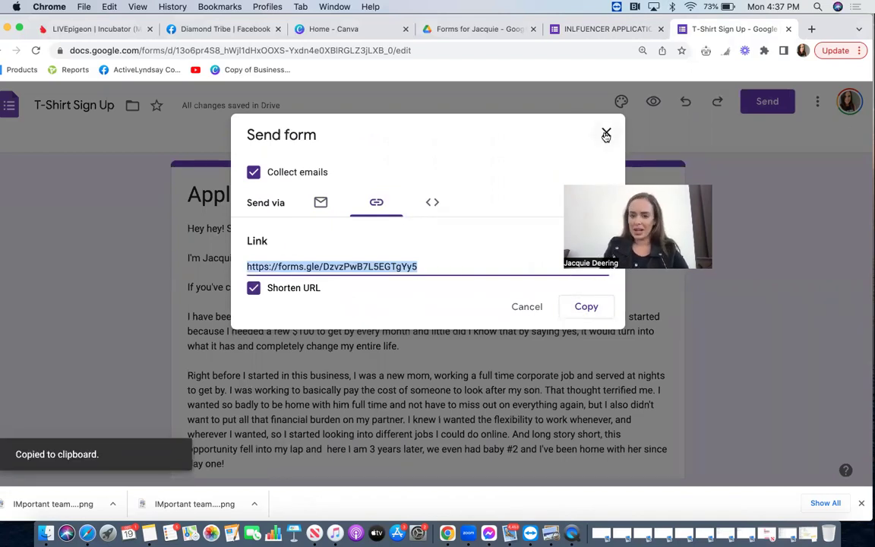
left_click(606, 135)
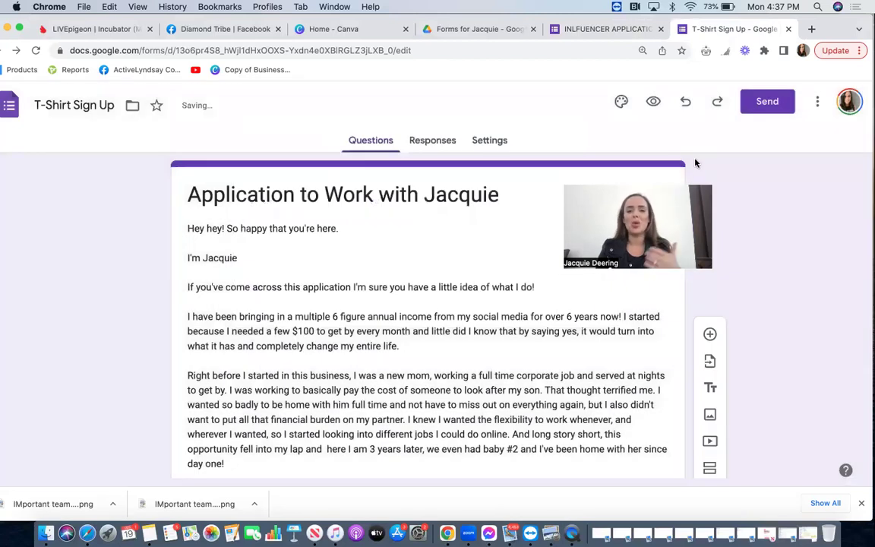